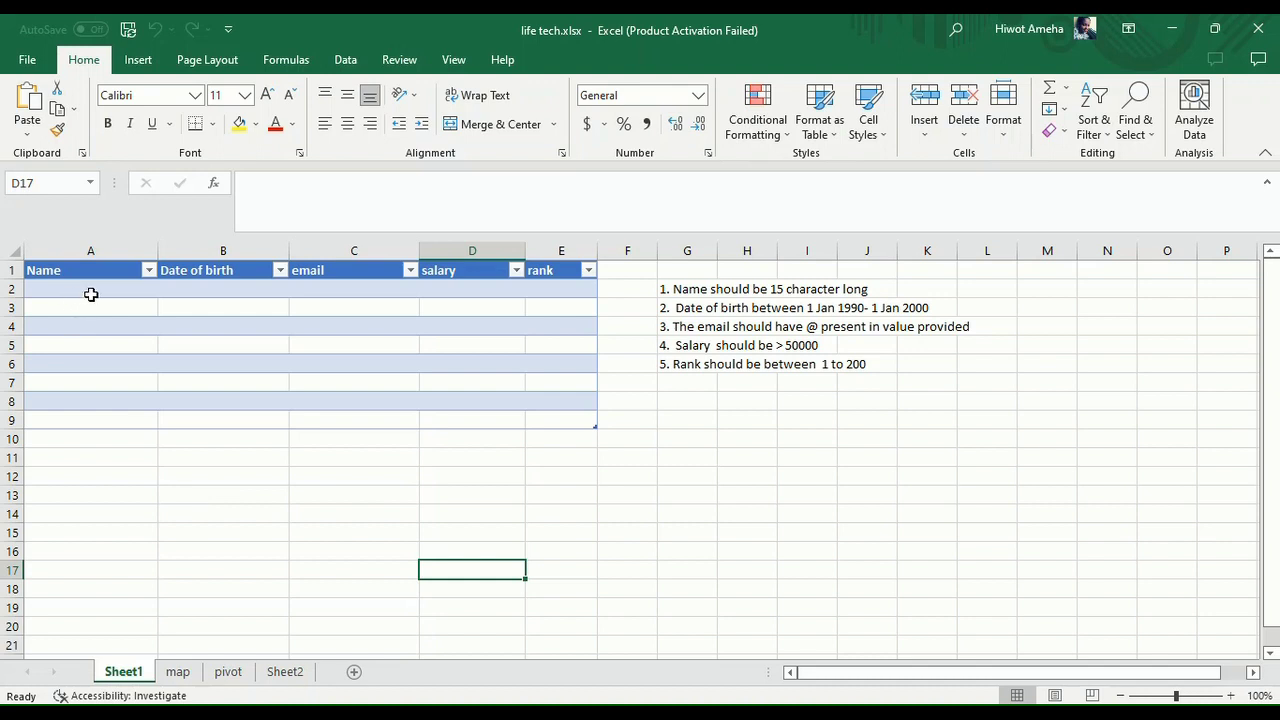
- Enter "hcshcidshv-sdnsdnsd;" in cell A2 under Name and keep the value despite the validation rule
click(91, 293)
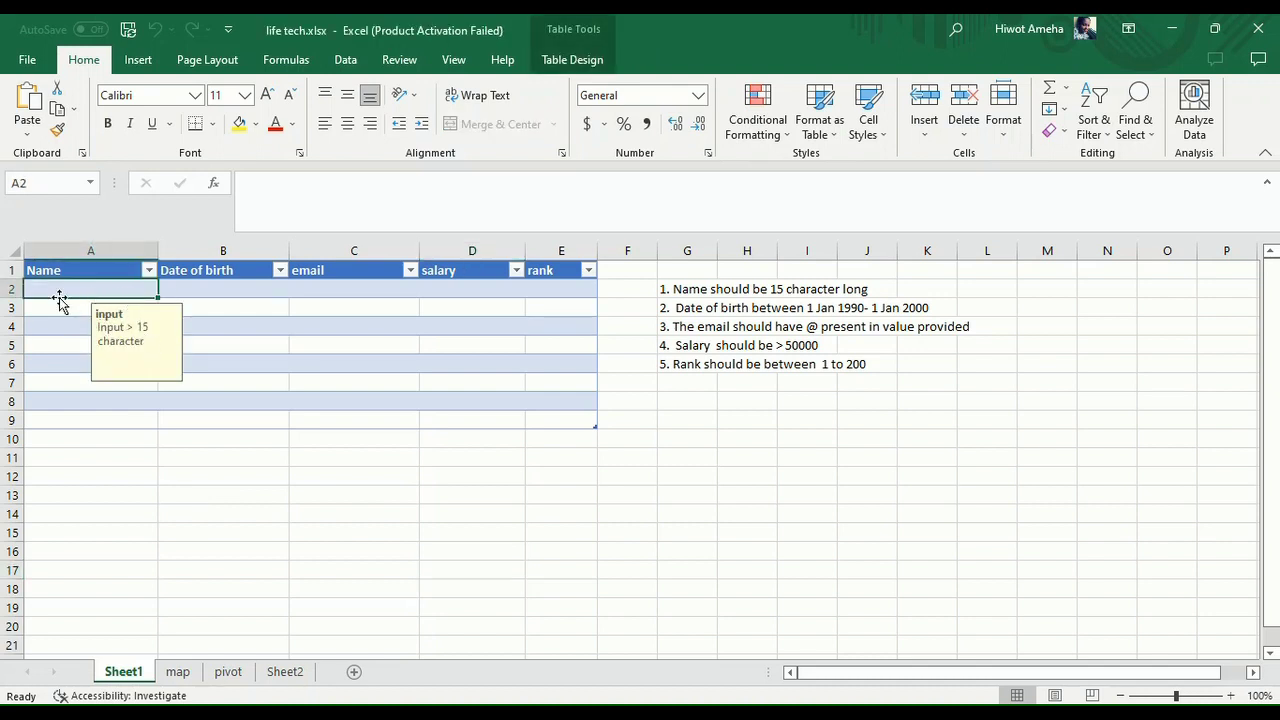
text(hcshc)
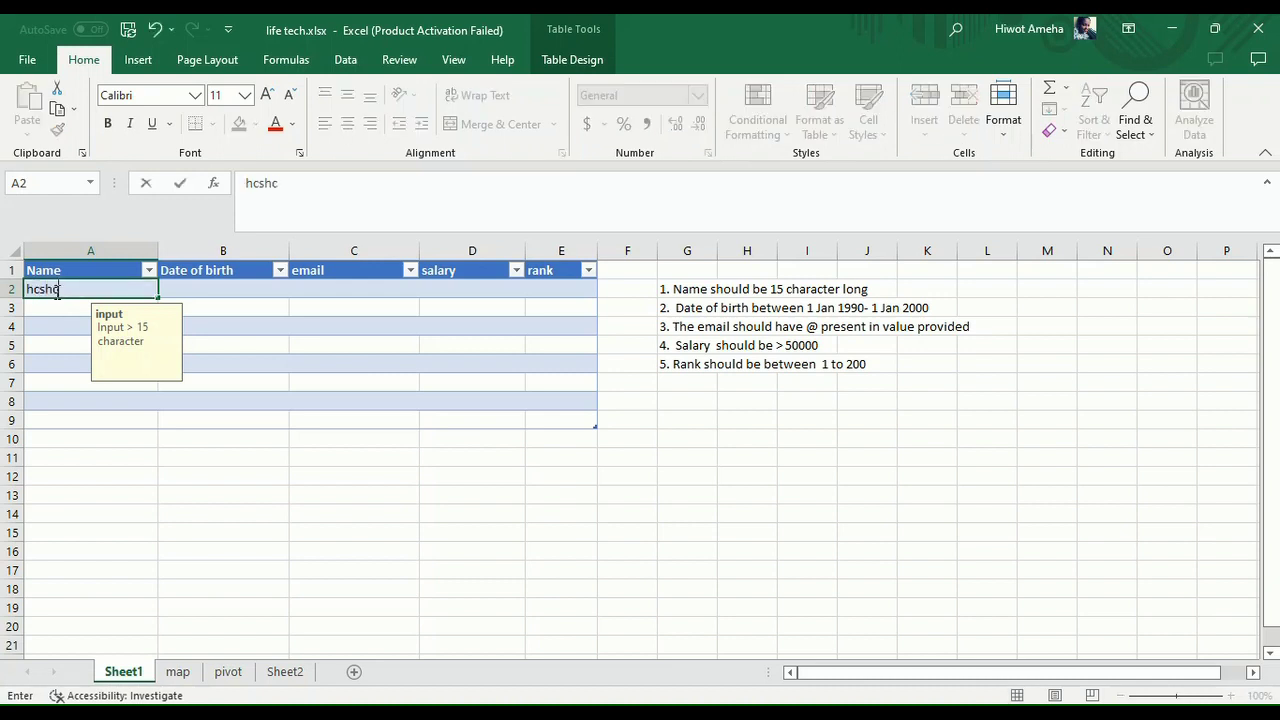
text(idshv-sdnsdnsd;)
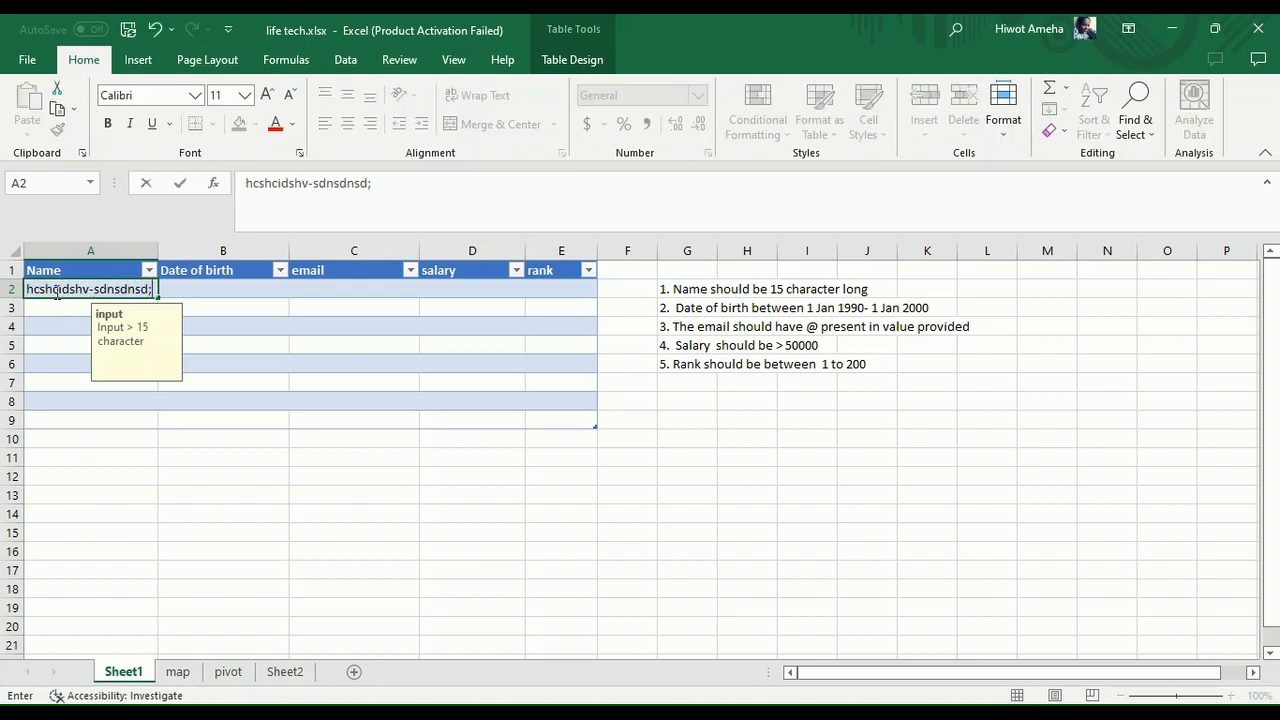
key(Return)
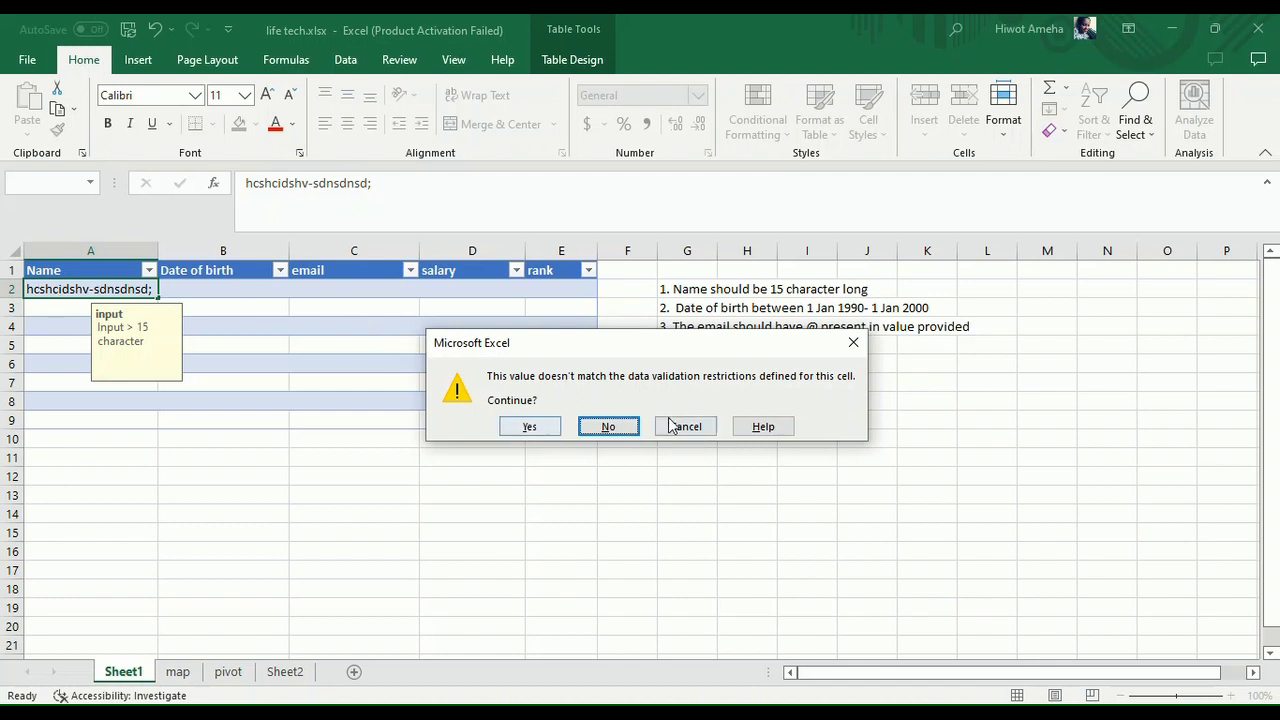
click(533, 428)
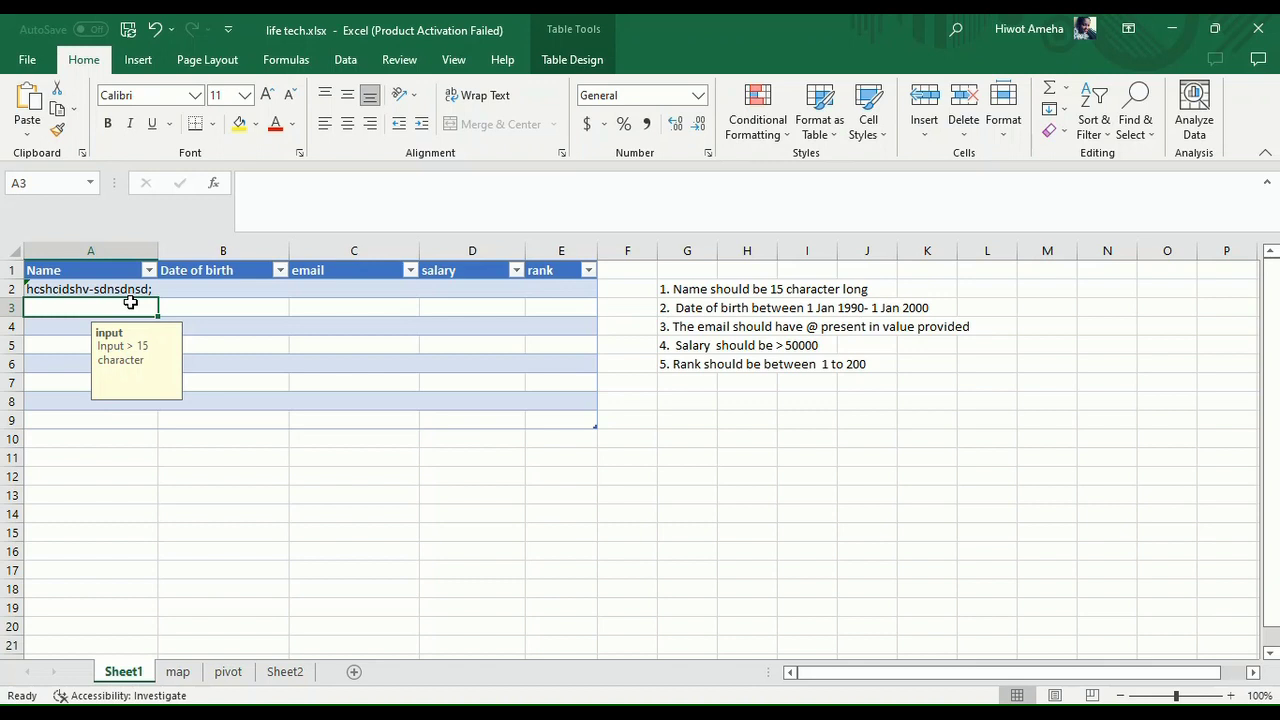
- Set the data validation of Name cell A3 to a text length less than 19
click(345, 60)
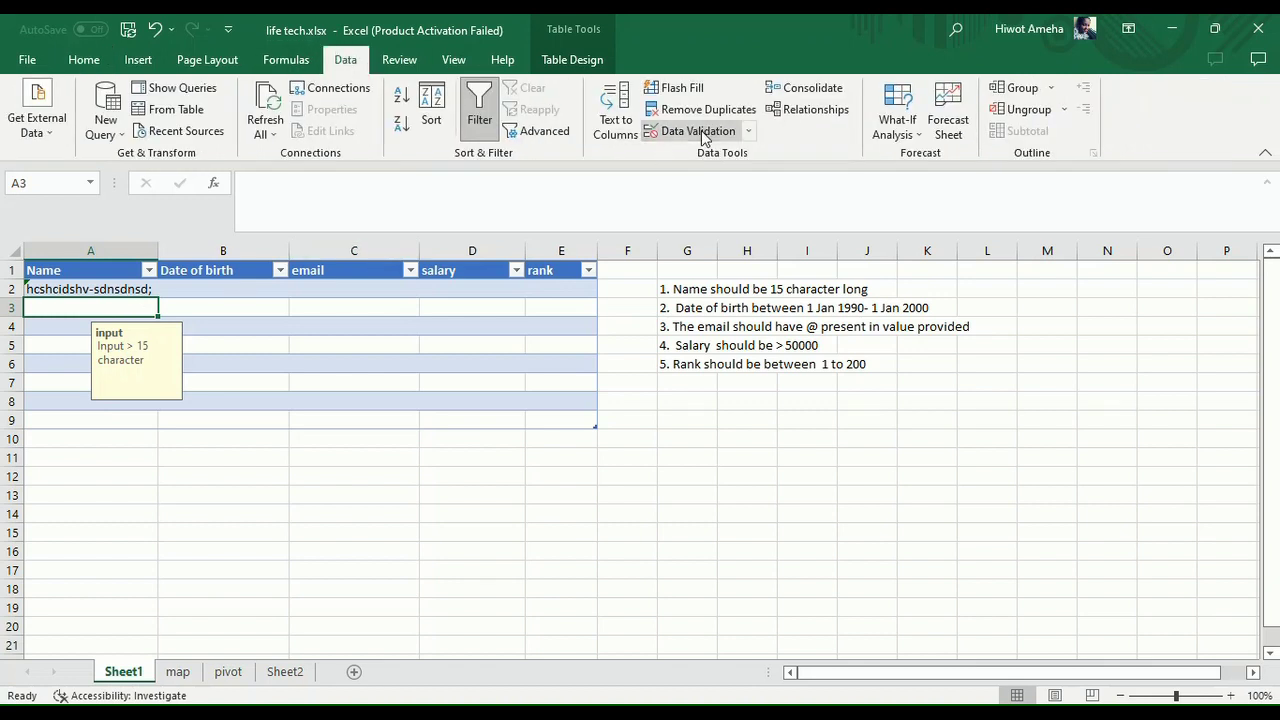
click(700, 133)
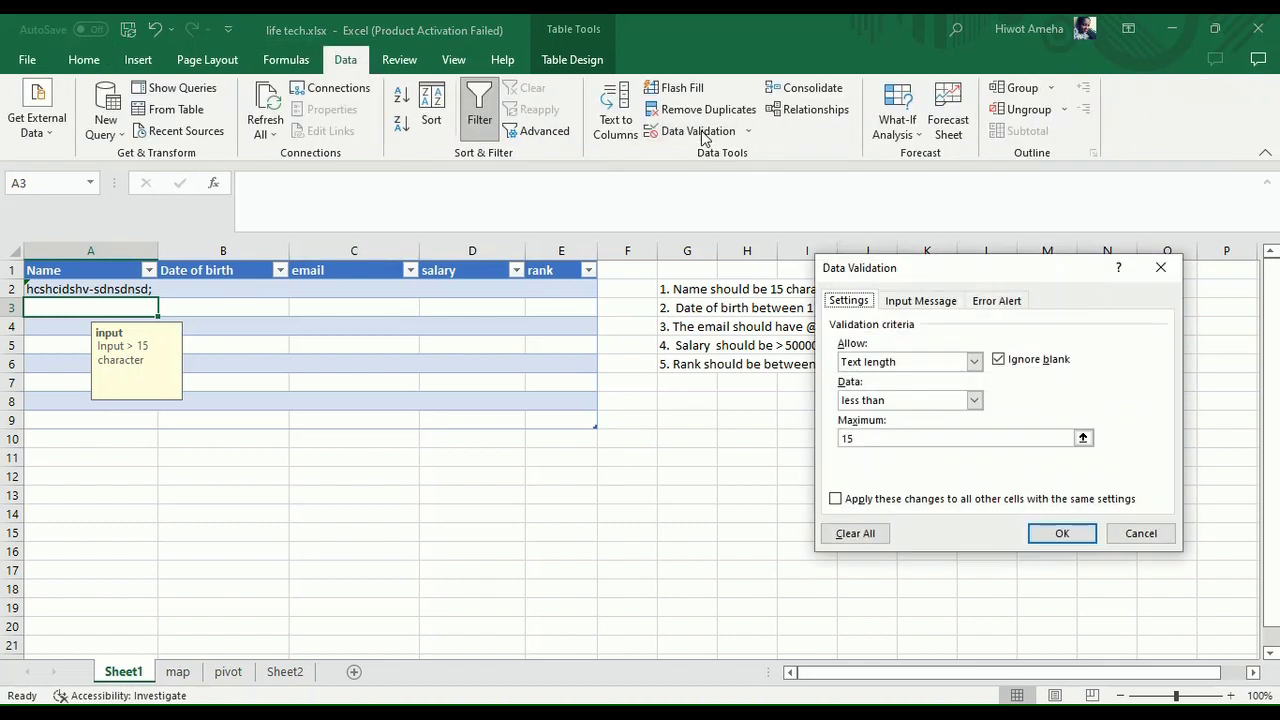
click(974, 364)
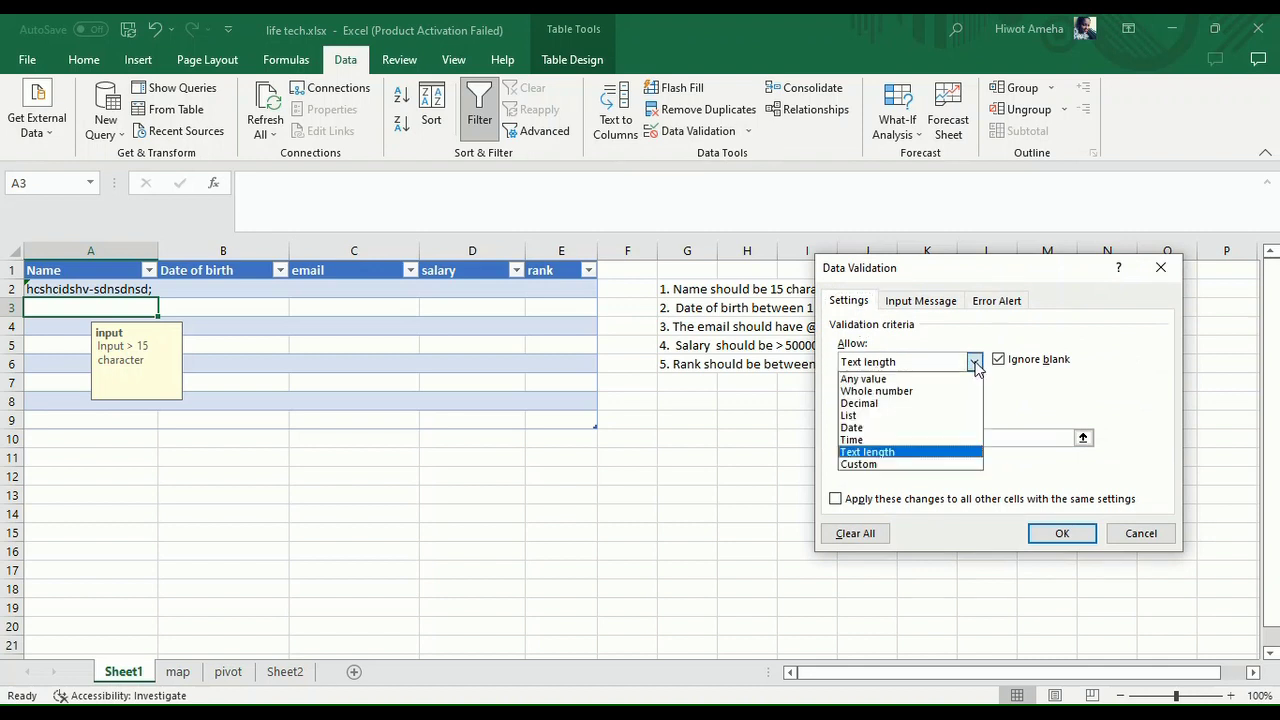
click(868, 455)
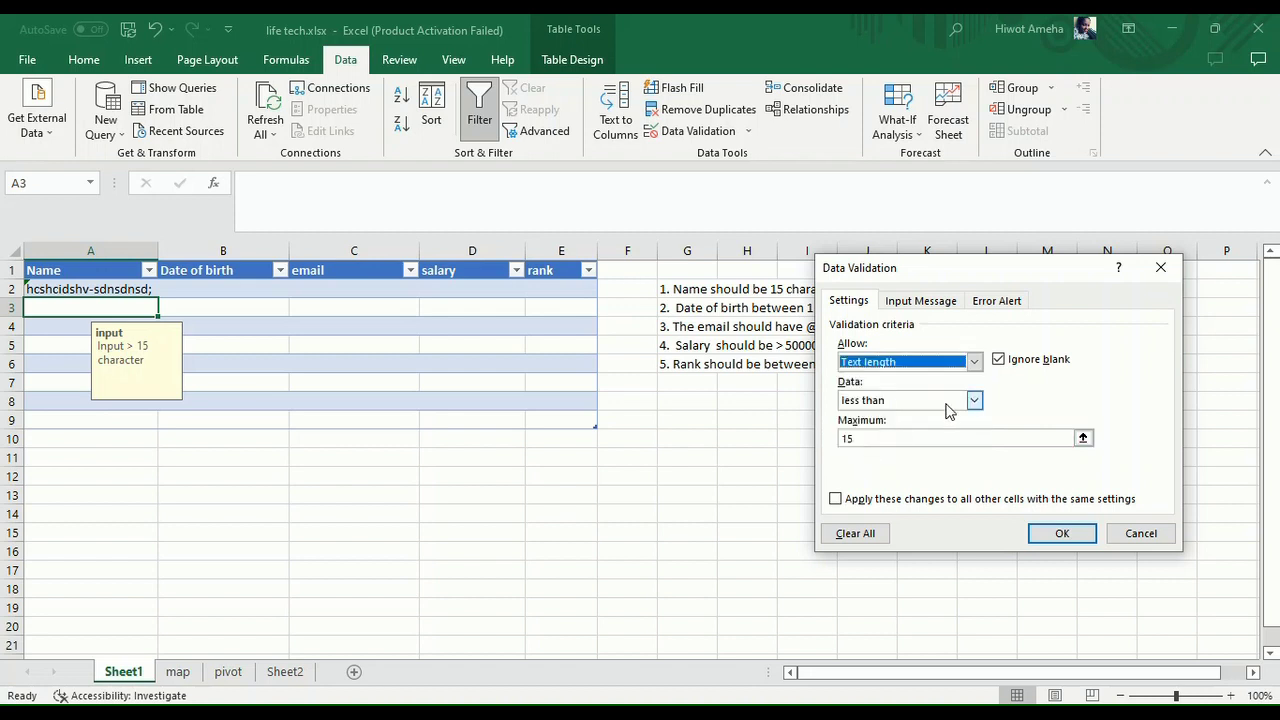
click(859, 438)
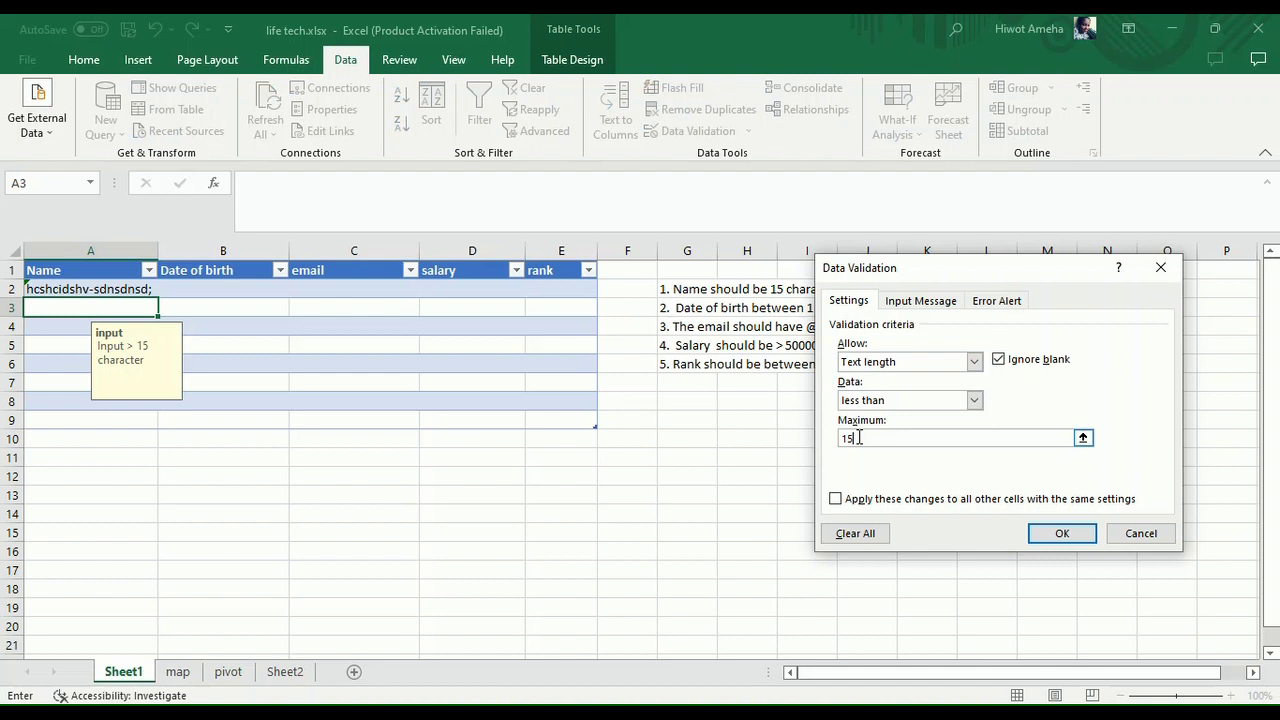
key(BackSpace)
text(9)
- Change the input message for cell A3 to "Input > 19 character", check the error alert style, and apply the validation
click(921, 302)
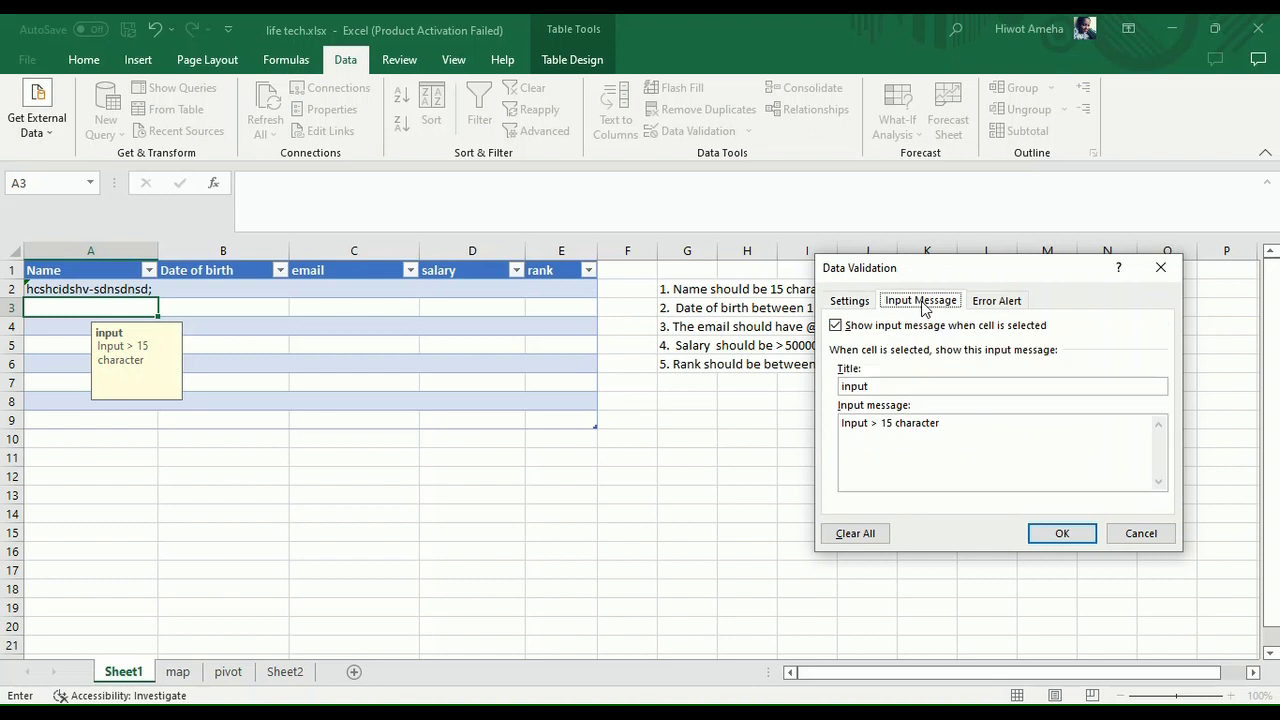
click(891, 424)
key(BackSpace)
text(9)
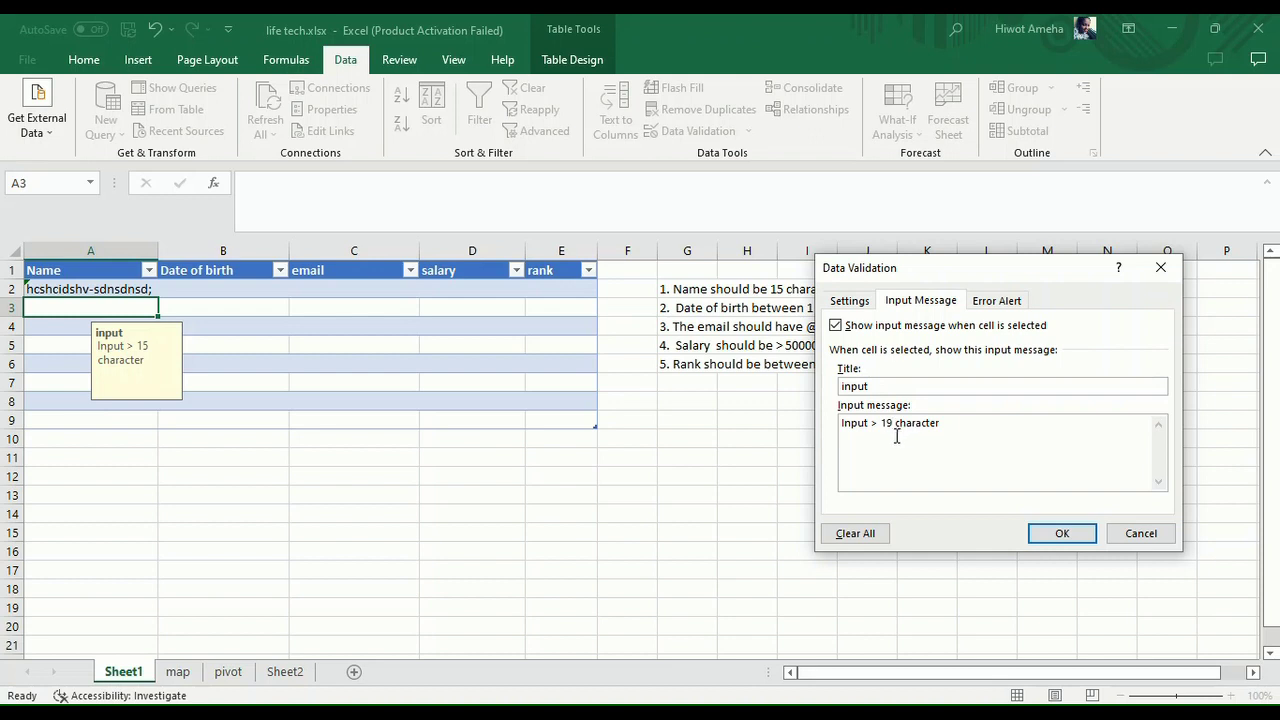
click(998, 305)
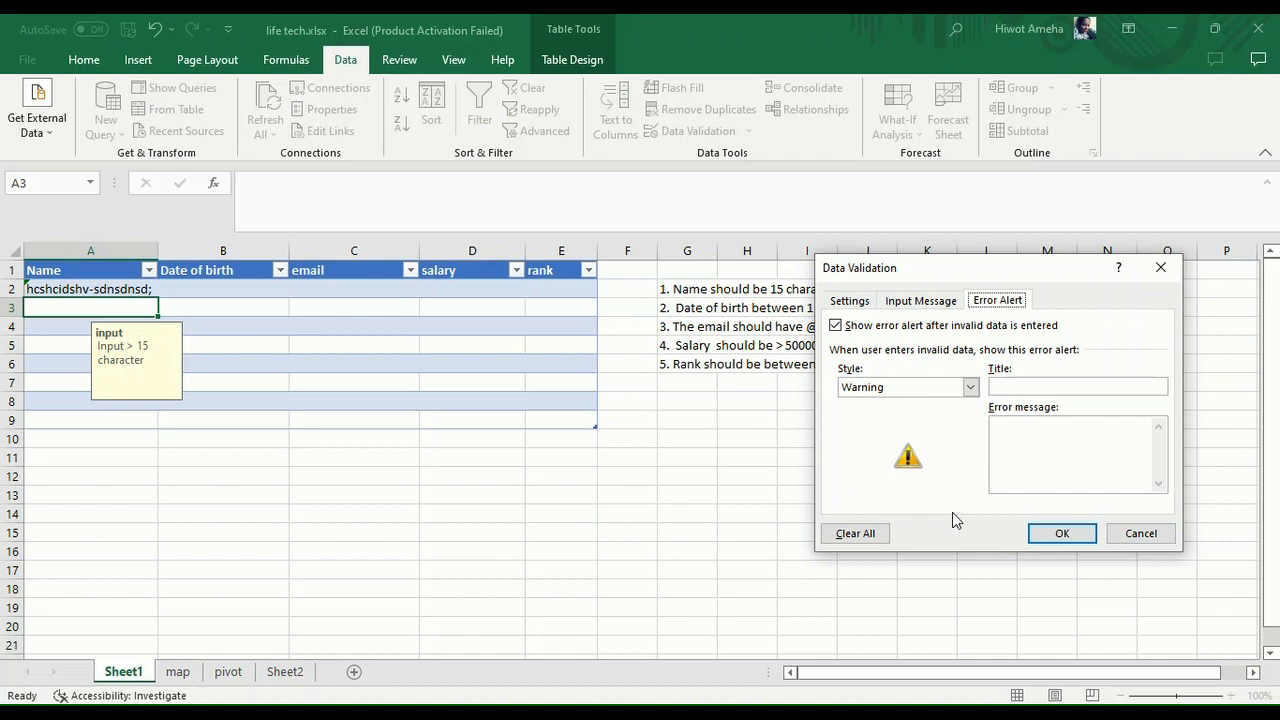
click(1050, 533)
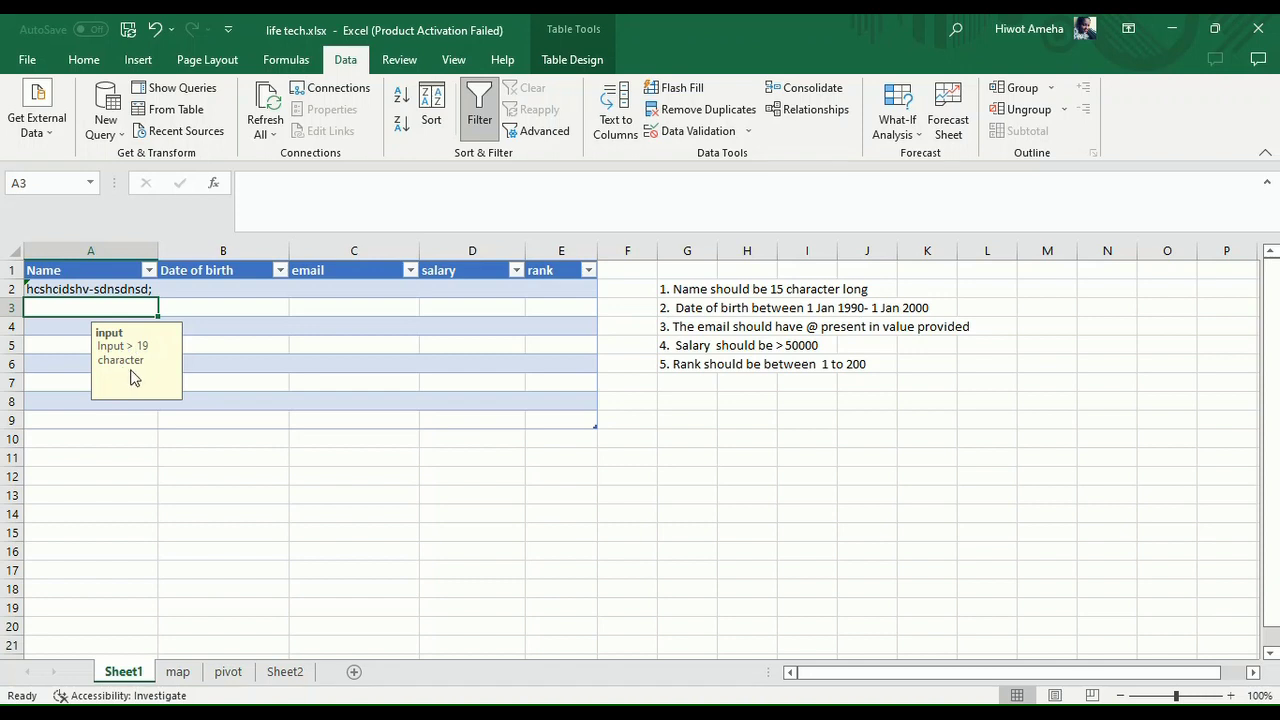
- Try to enter a date outside the allowed range in Date of birth cell B2, and cancel the entry
click(224, 288)
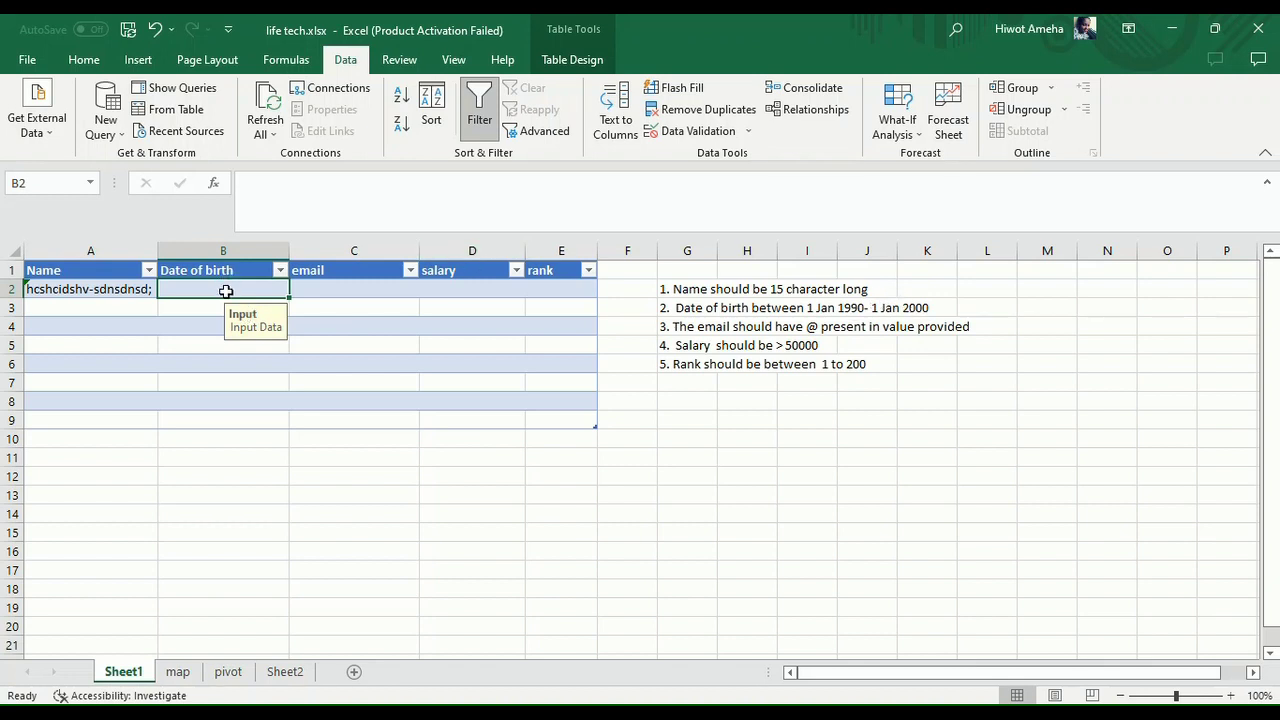
text(2/5/)
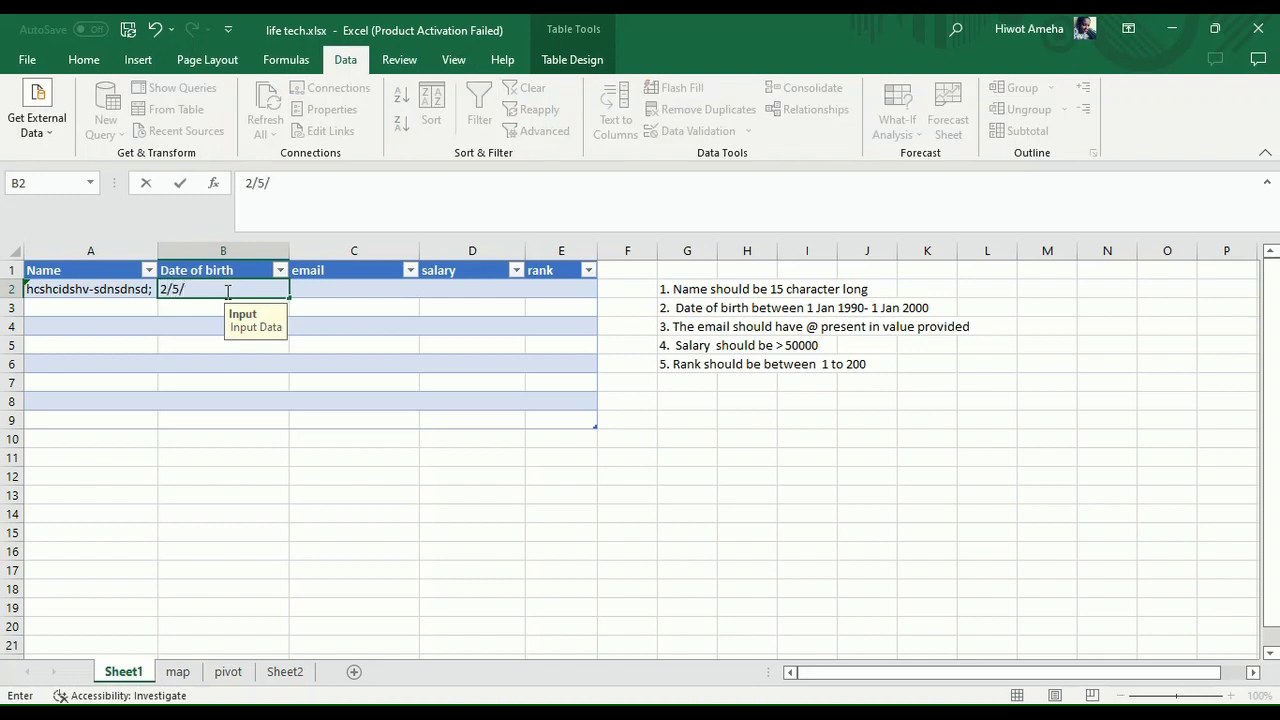
text(2020)
key(Return)
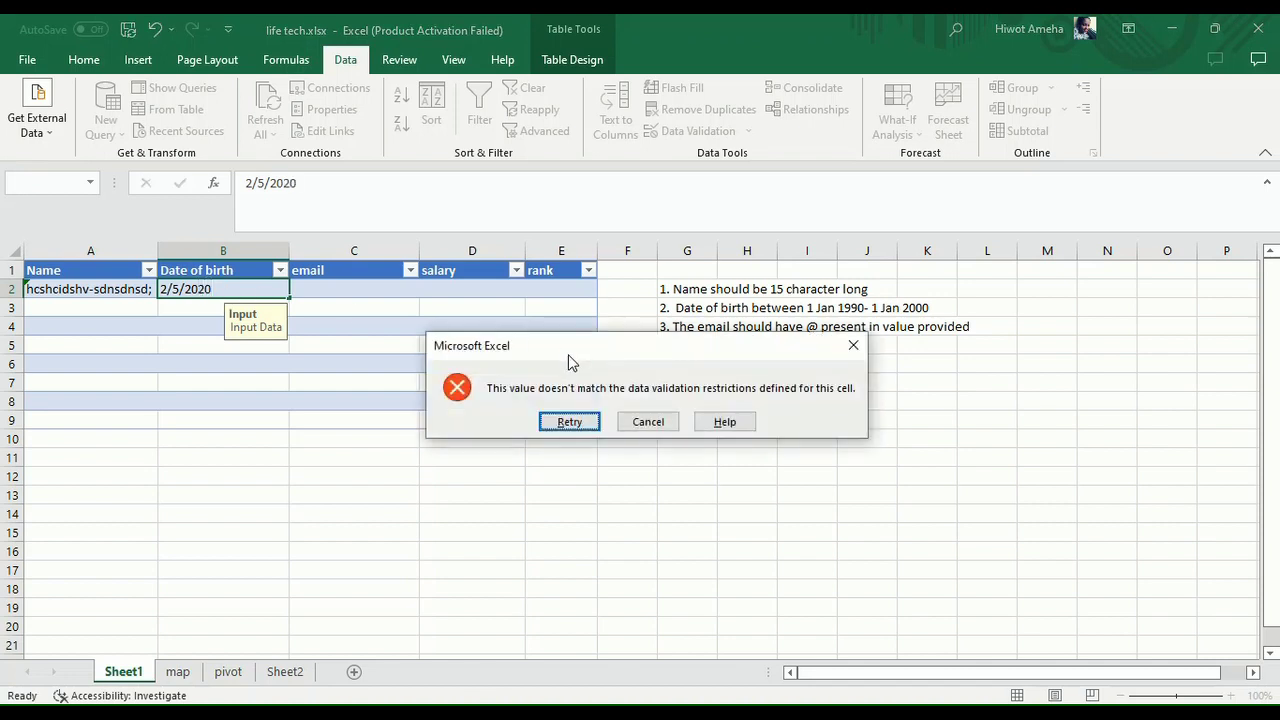
click(641, 420)
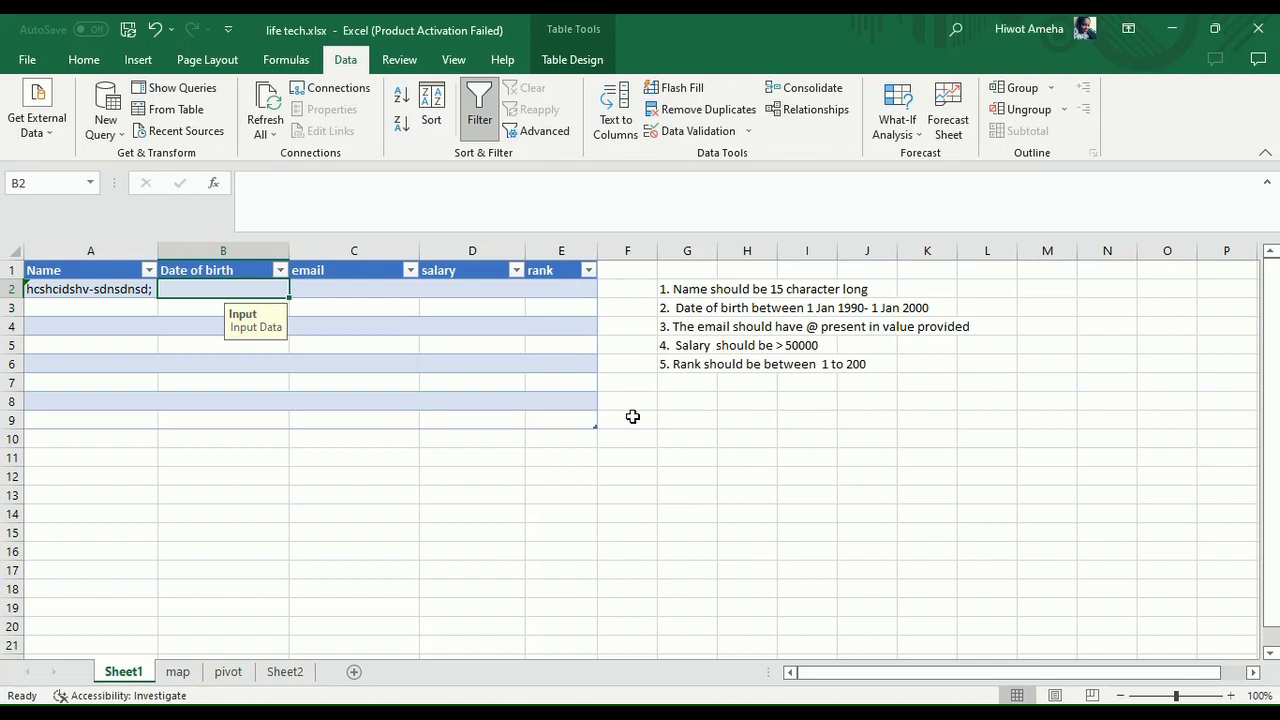
- Examine the error alert, input message and validation criteria set for Date of birth cell B2
click(670, 136)
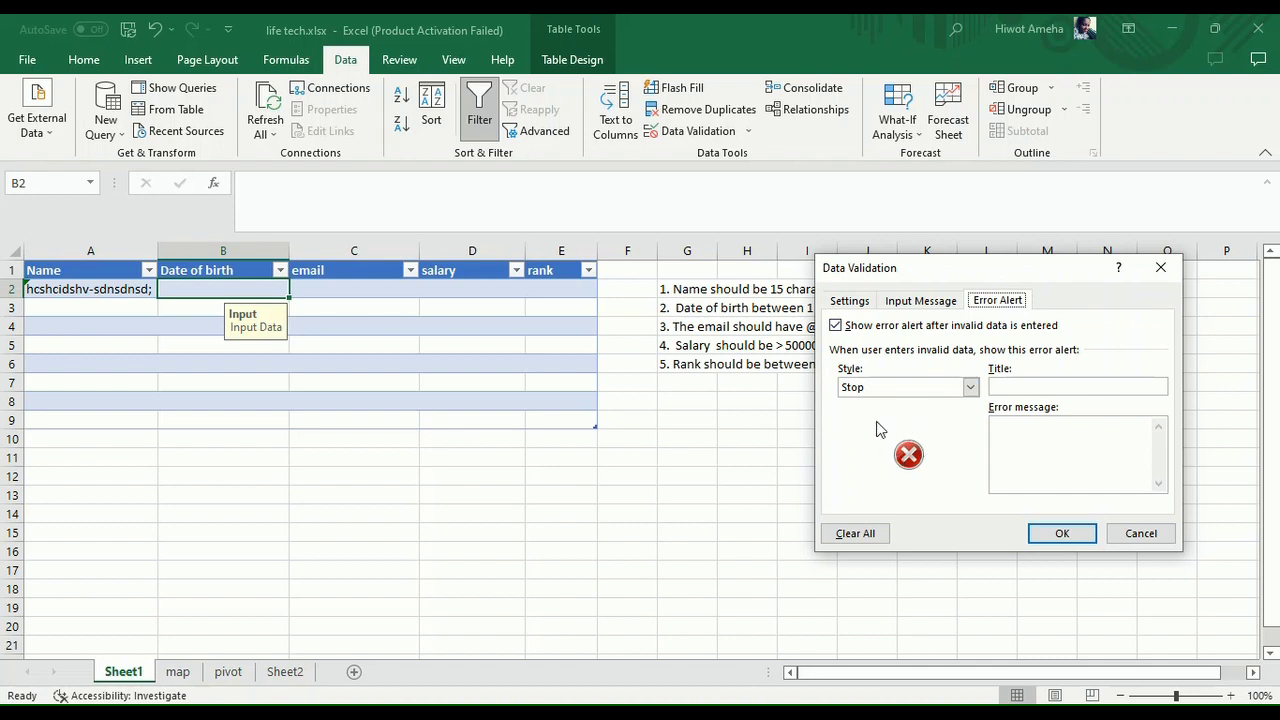
click(910, 303)
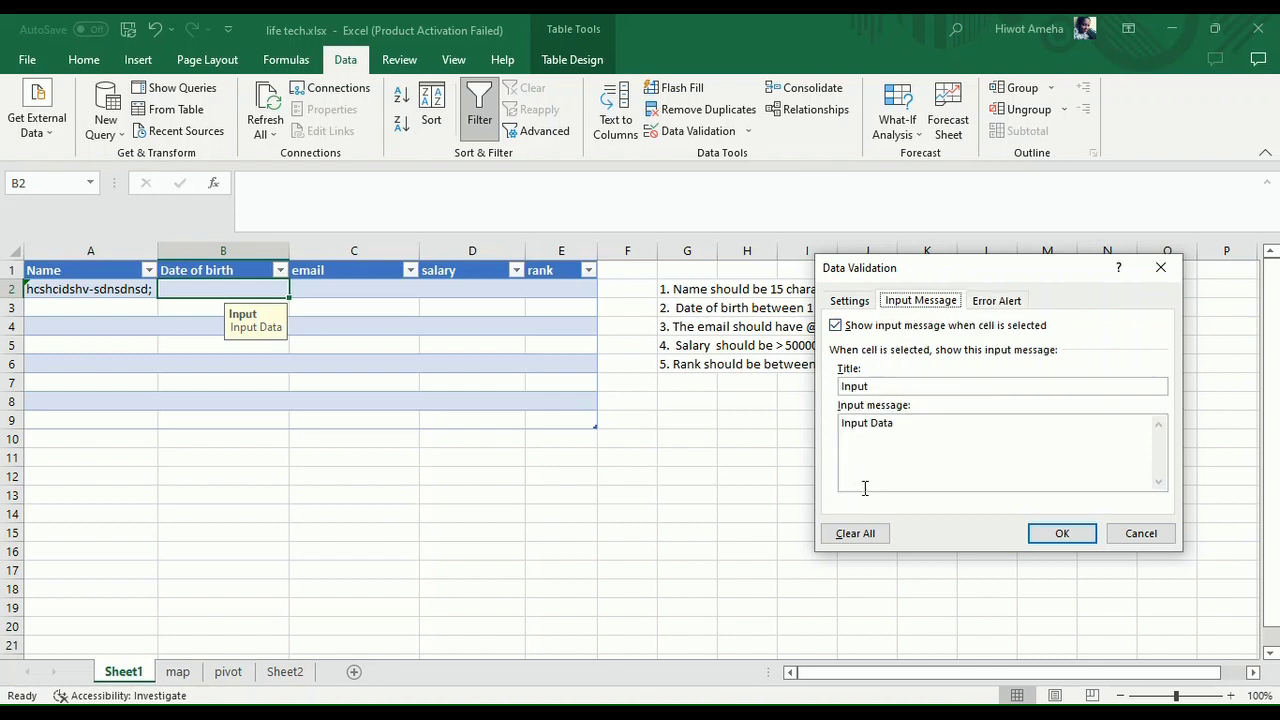
click(914, 434)
click(848, 303)
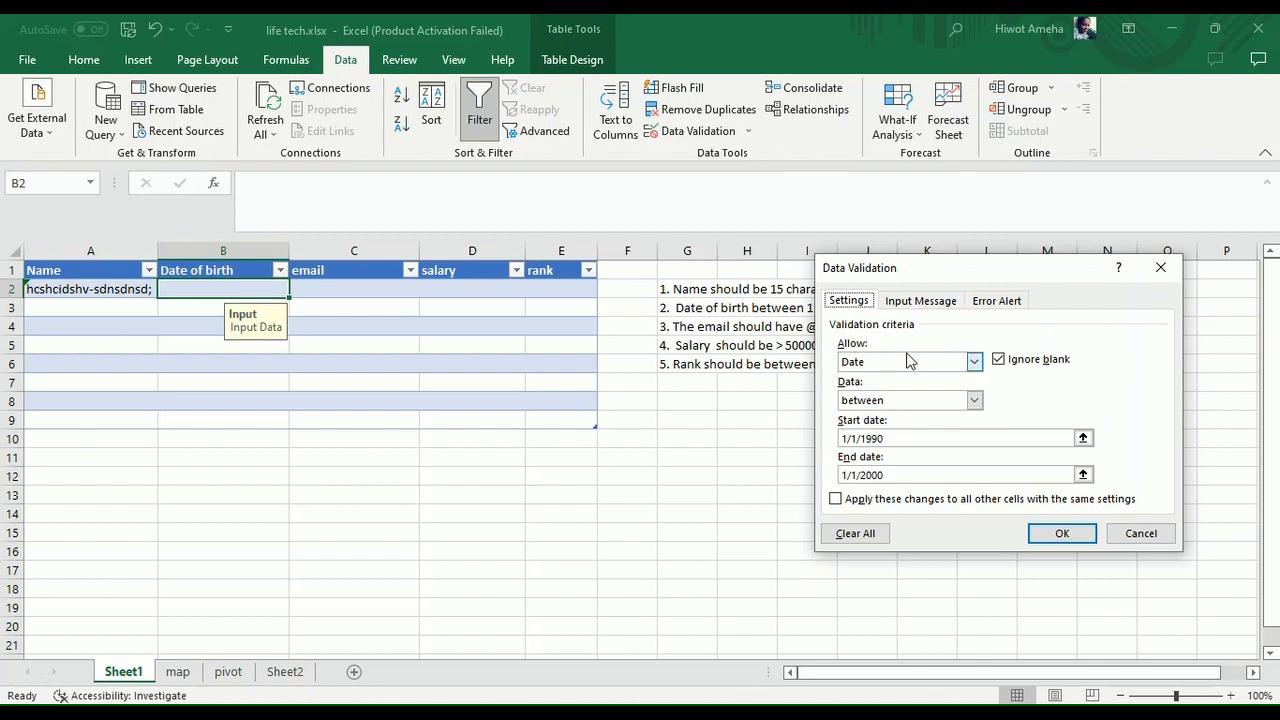
click(974, 363)
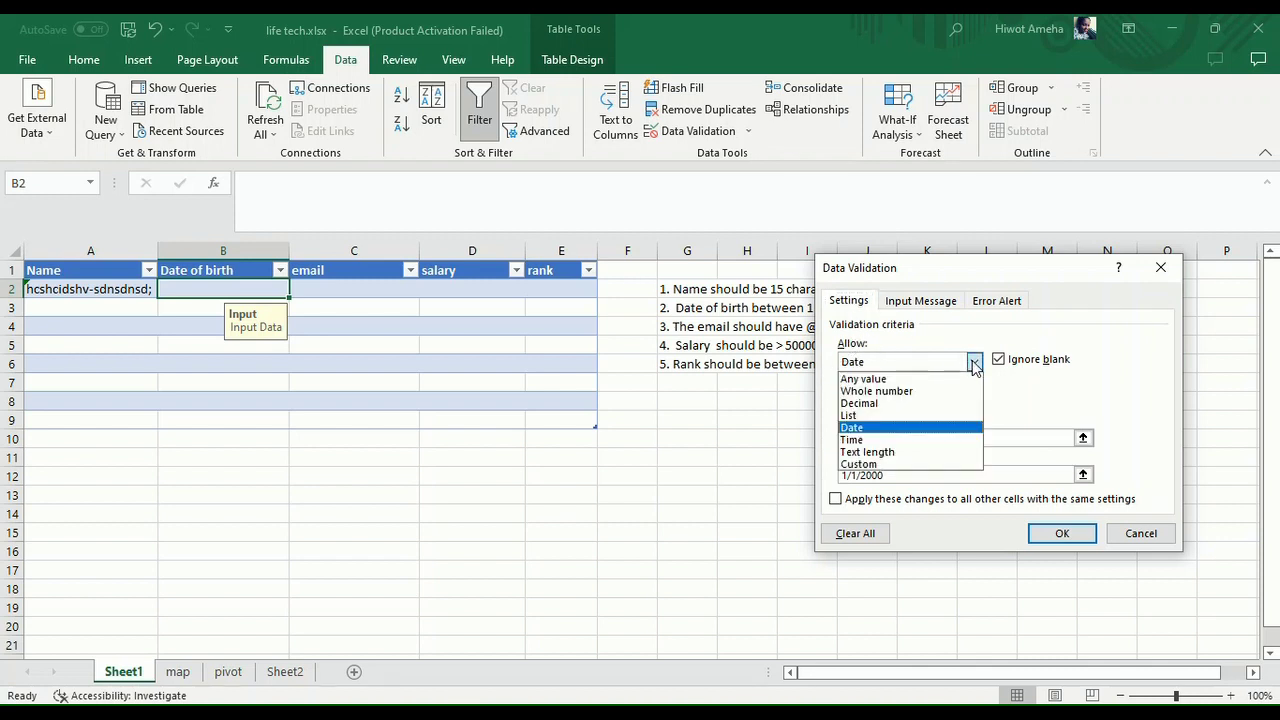
click(975, 363)
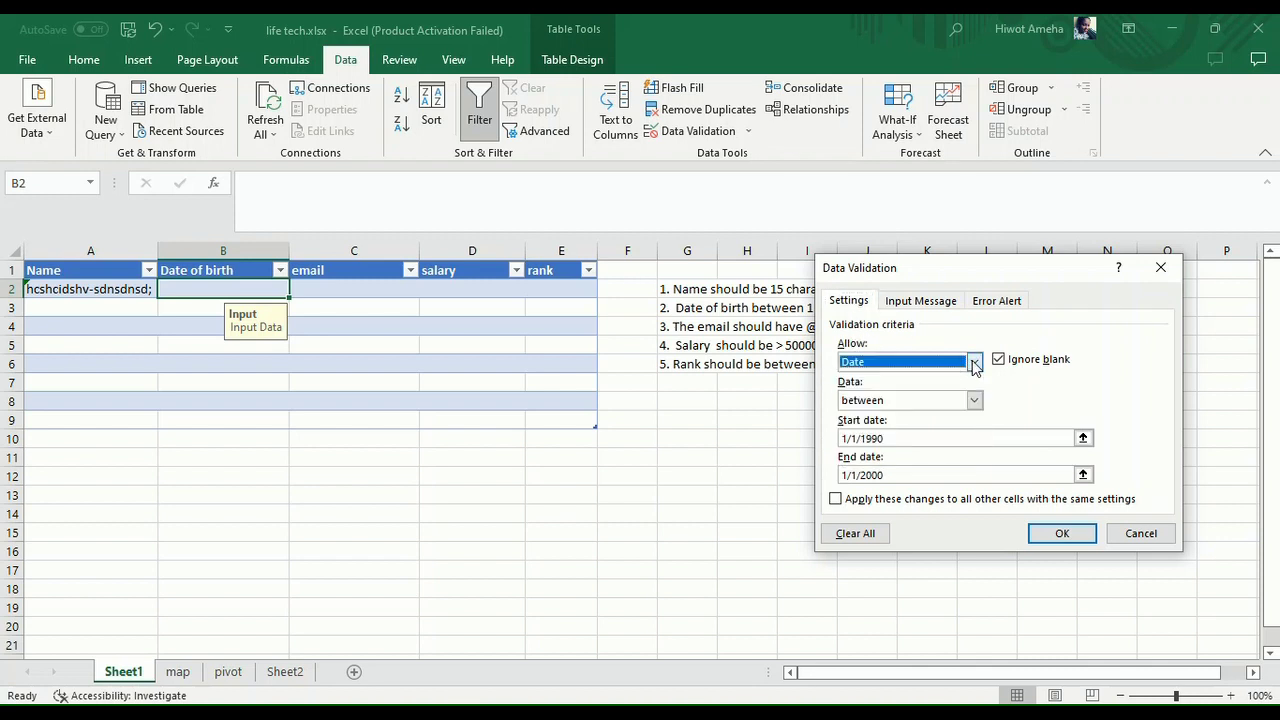
click(1058, 534)
- Examine the custom validation formula, input message and error alert set for email cell C2
click(386, 292)
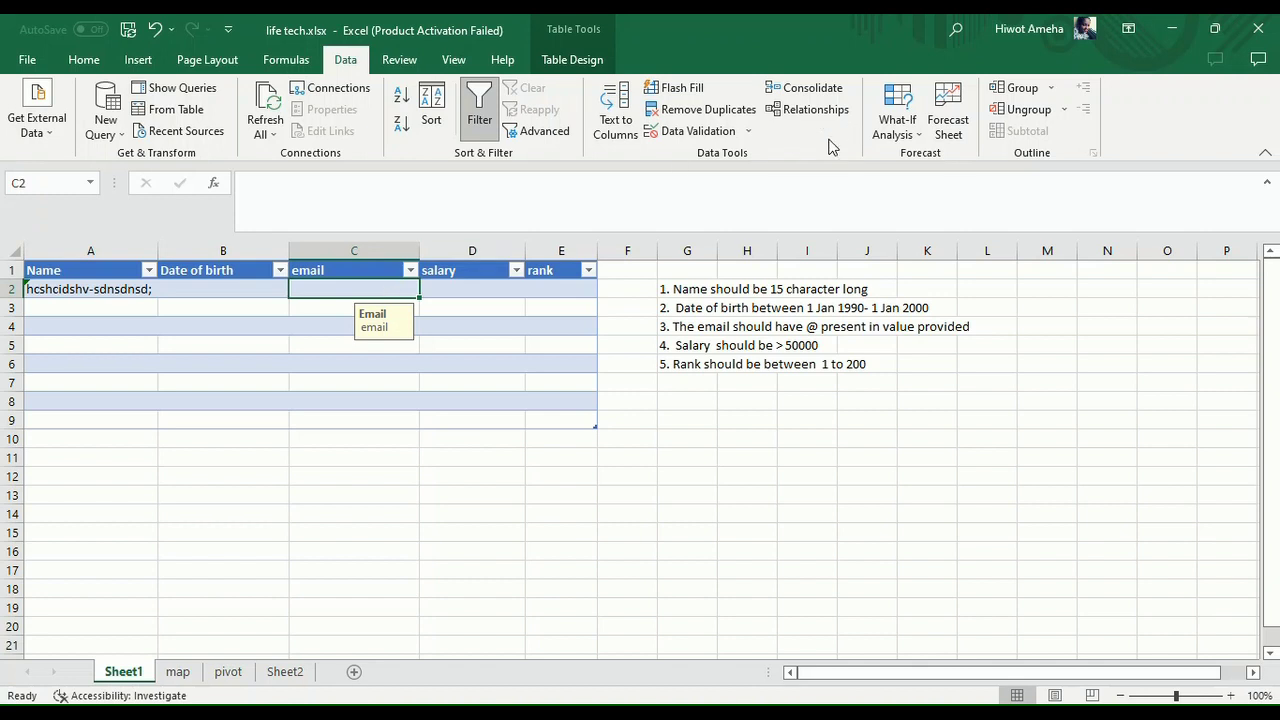
click(665, 131)
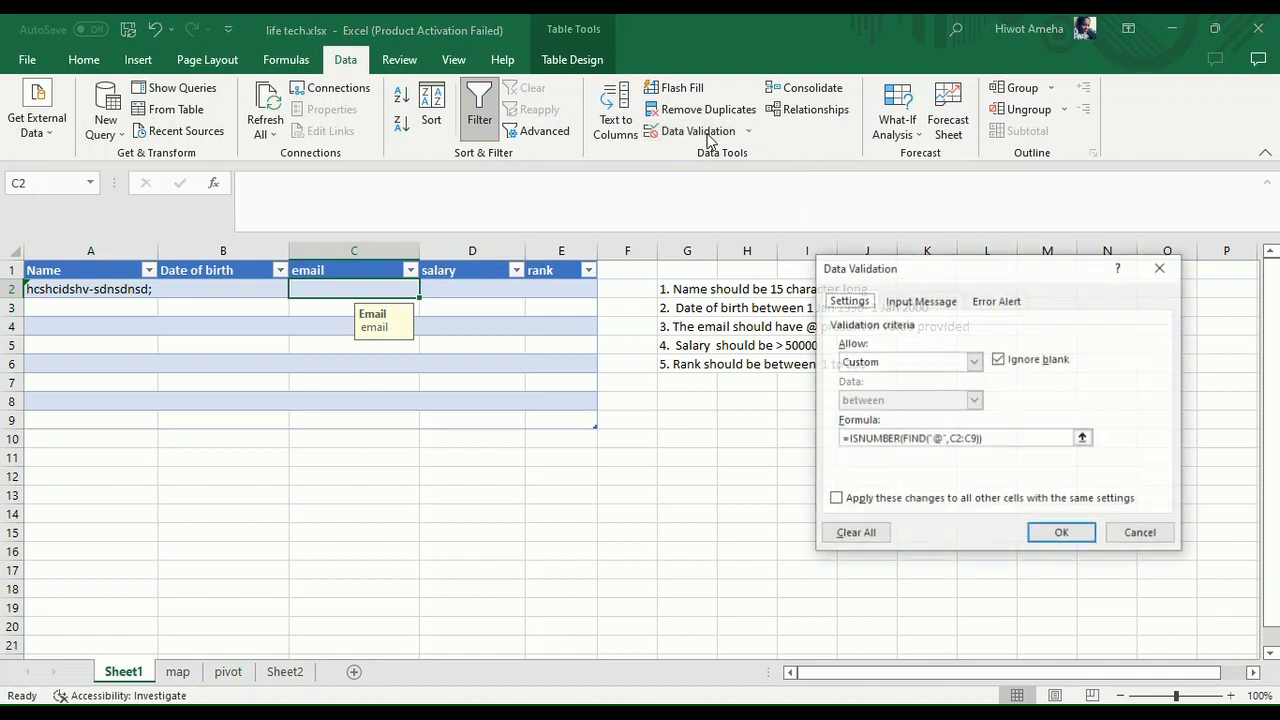
click(974, 362)
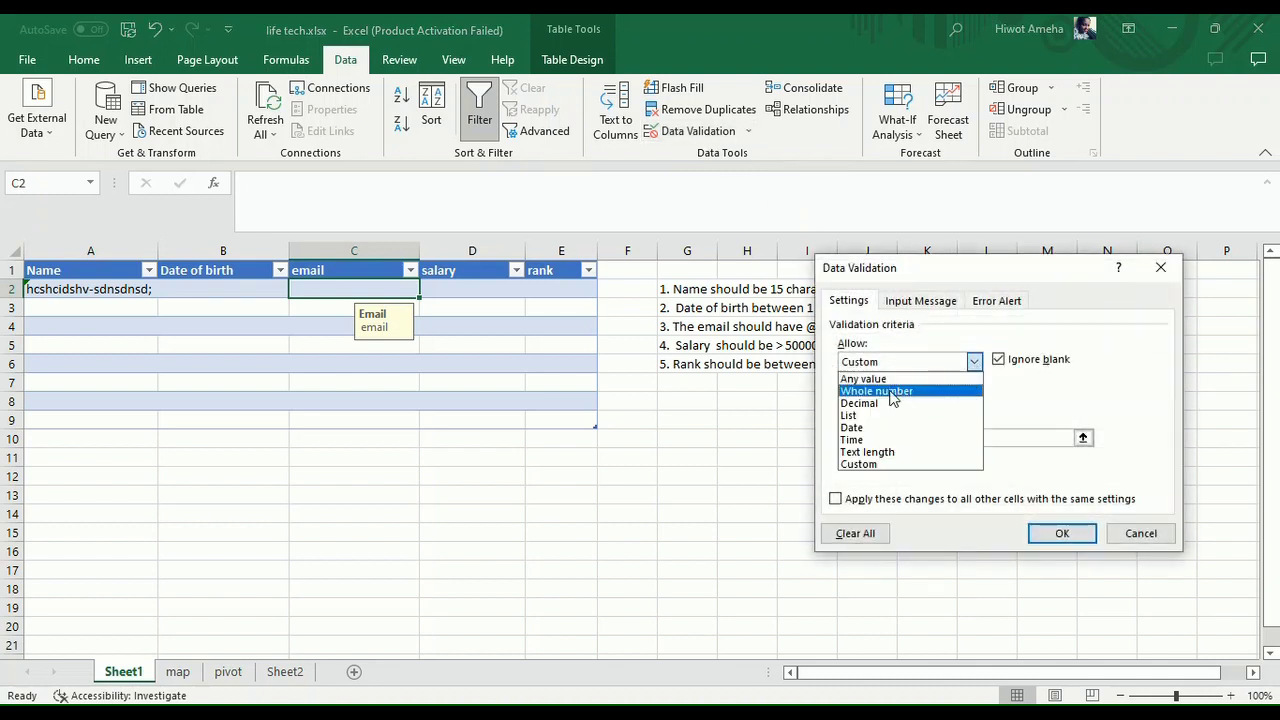
click(888, 465)
text()))
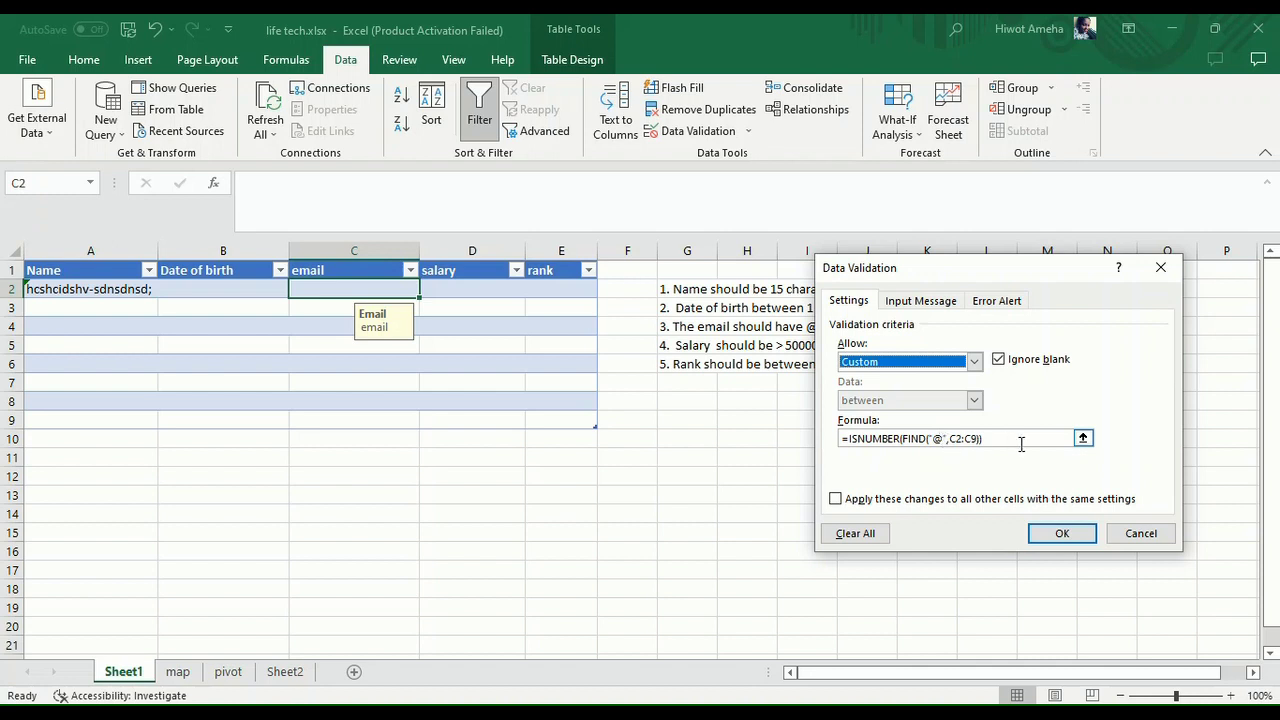
click(940, 302)
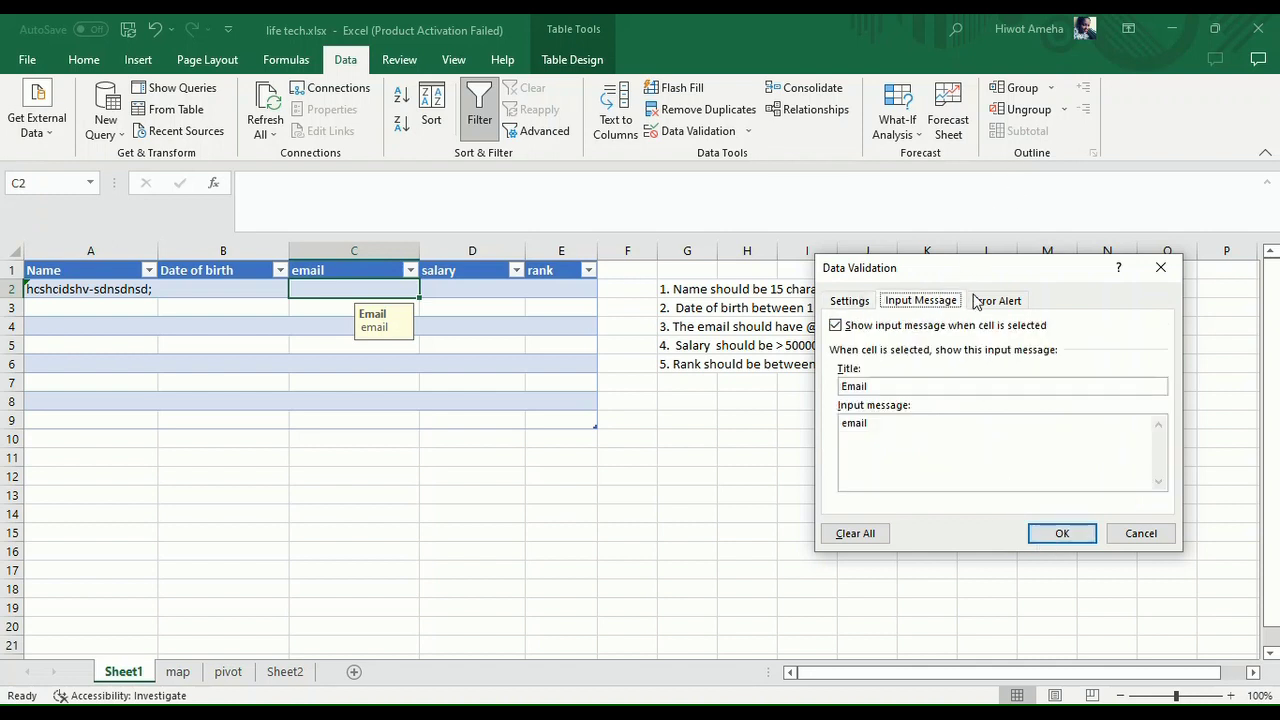
click(977, 301)
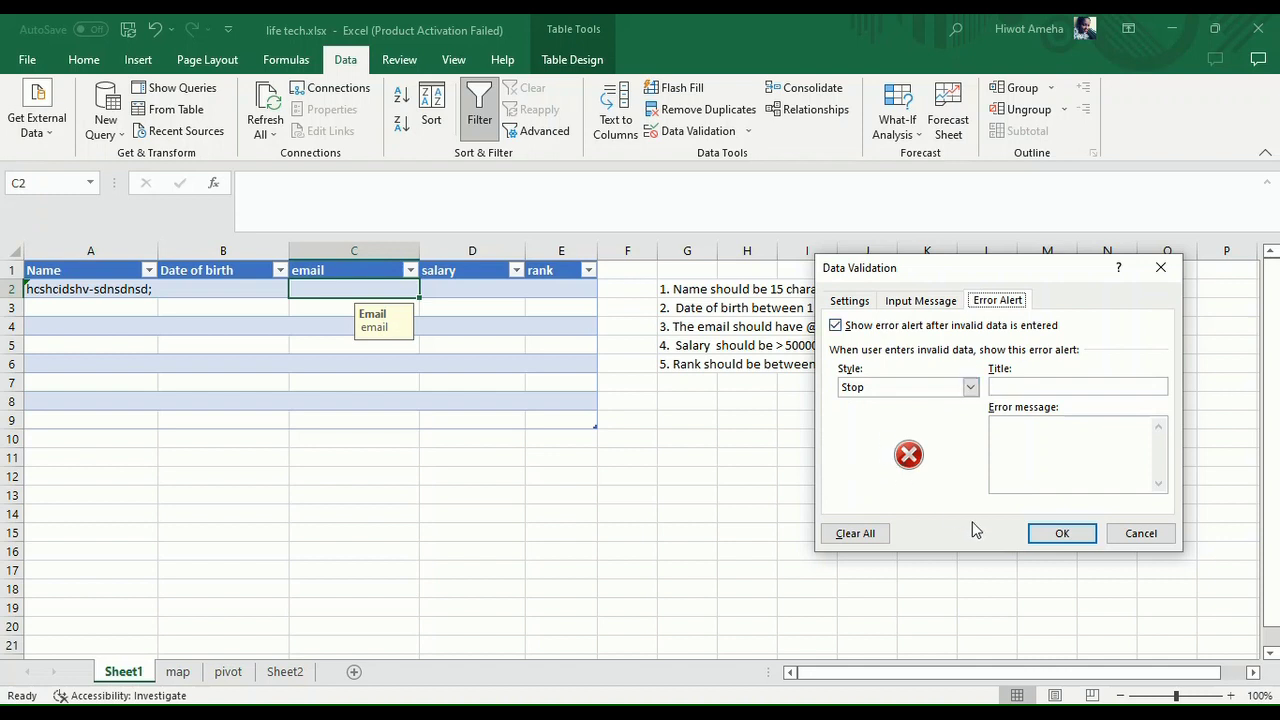
click(1058, 534)
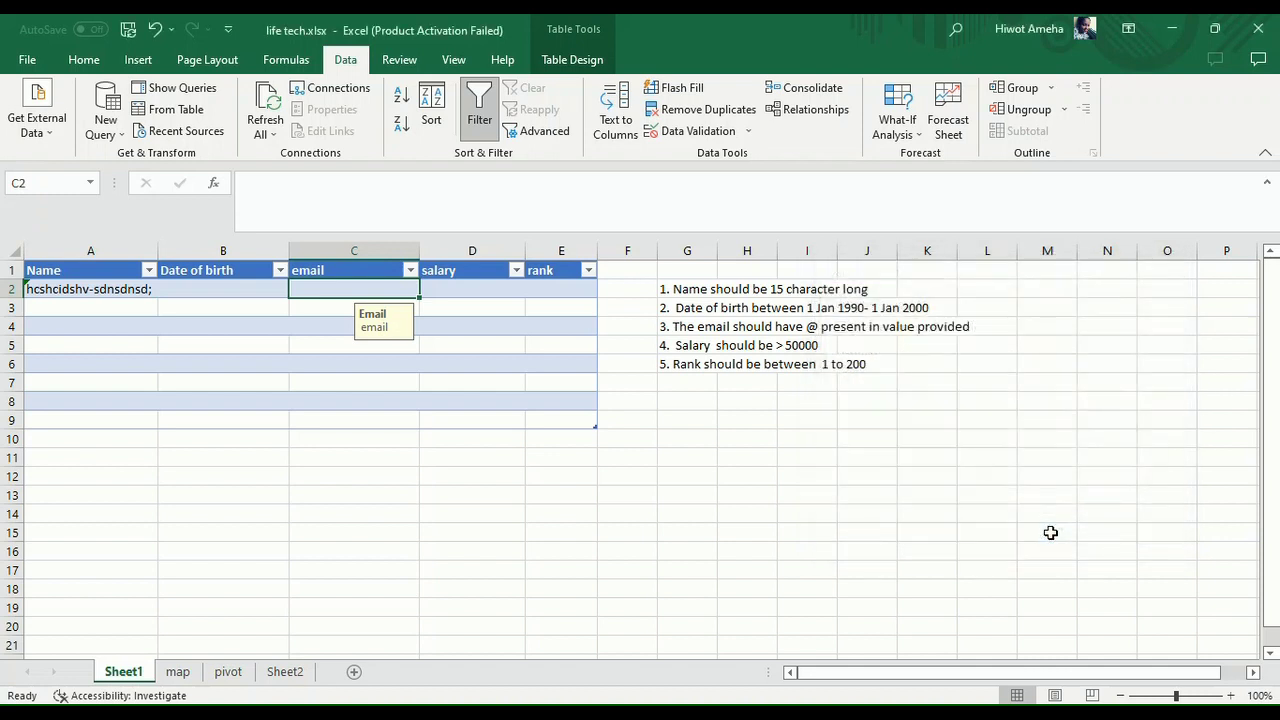
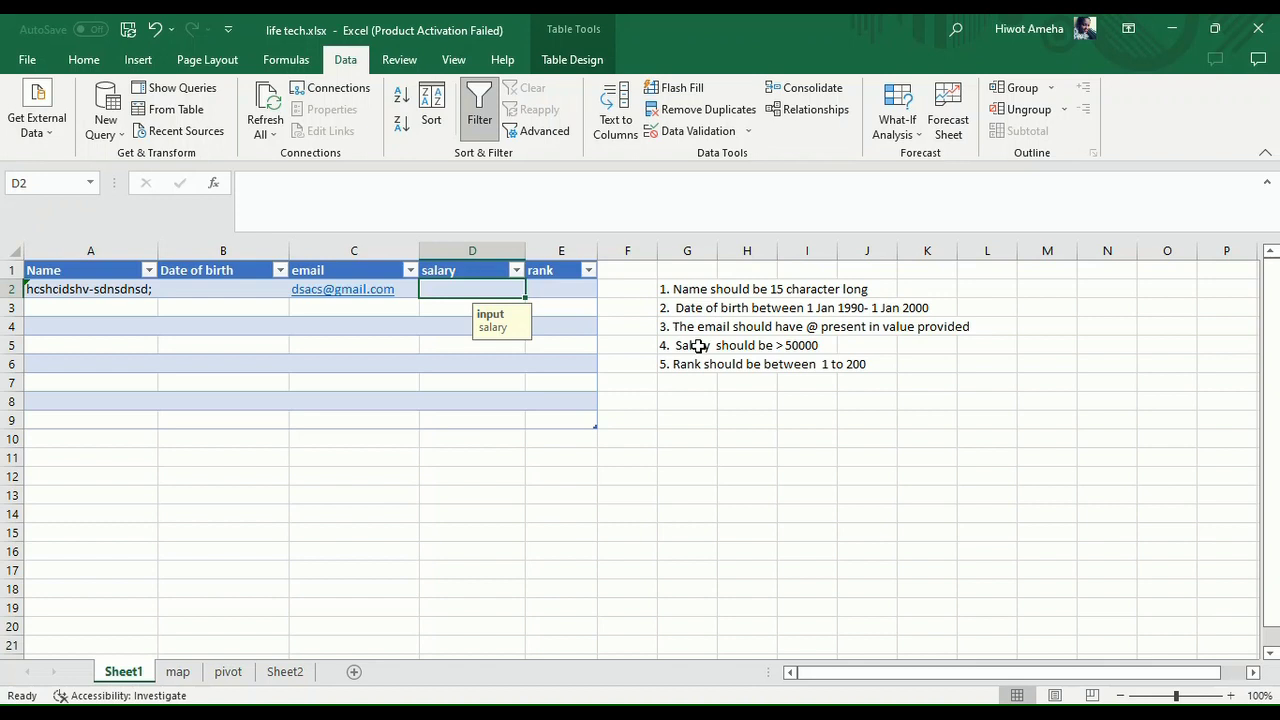
- Enter 55239.65 as the salary in cell D2
text(5)
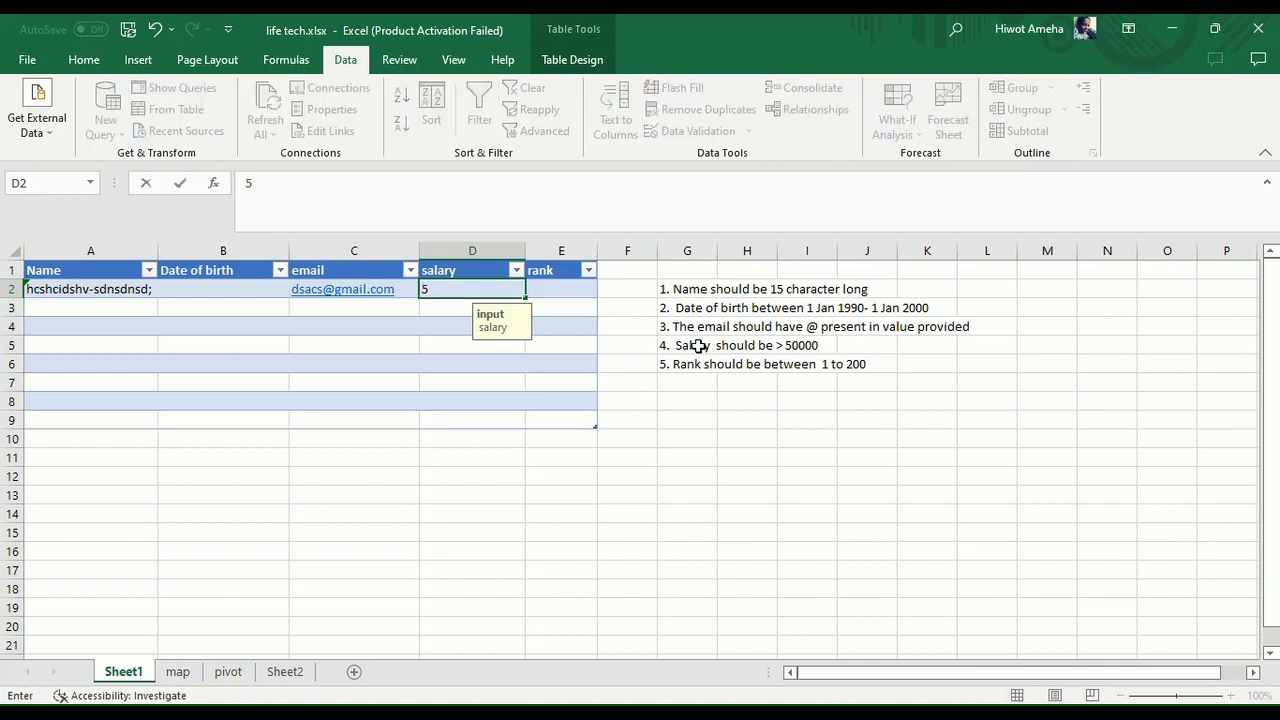
text(5239.65)
key(ctrl+Return)
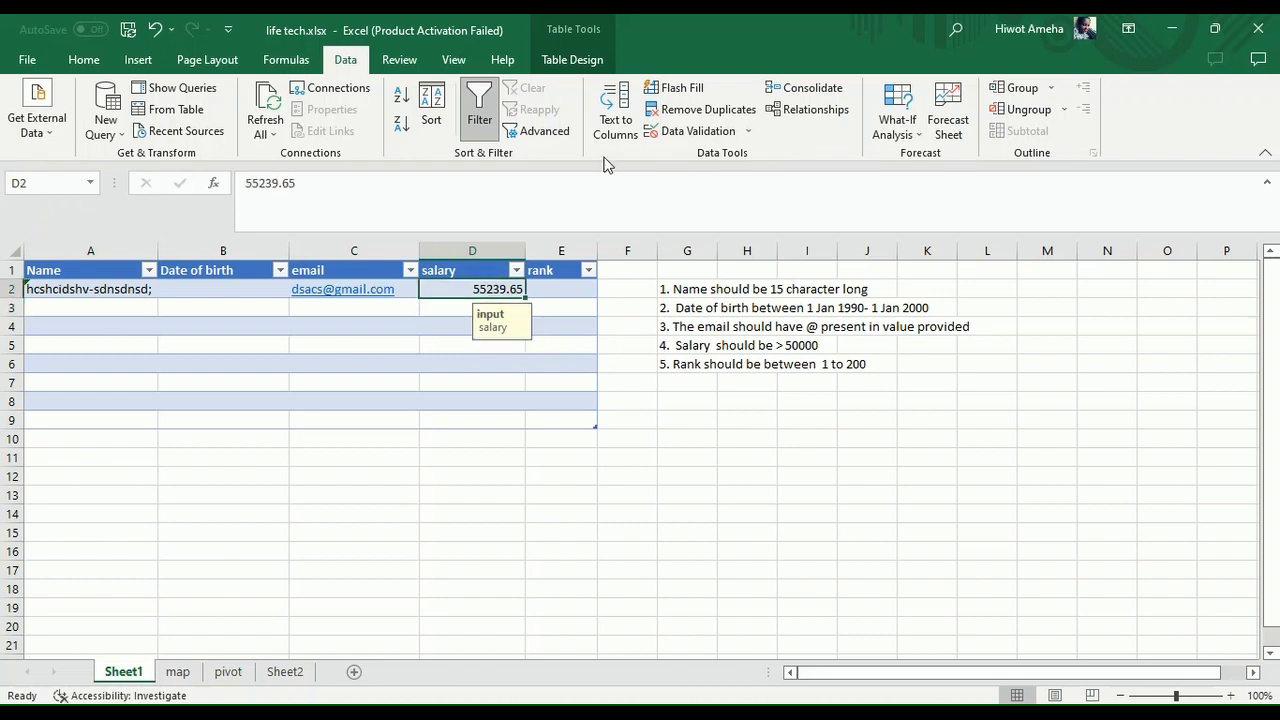
- Examine the error alert and the decimal validation criteria set for salary cell D2
click(700, 133)
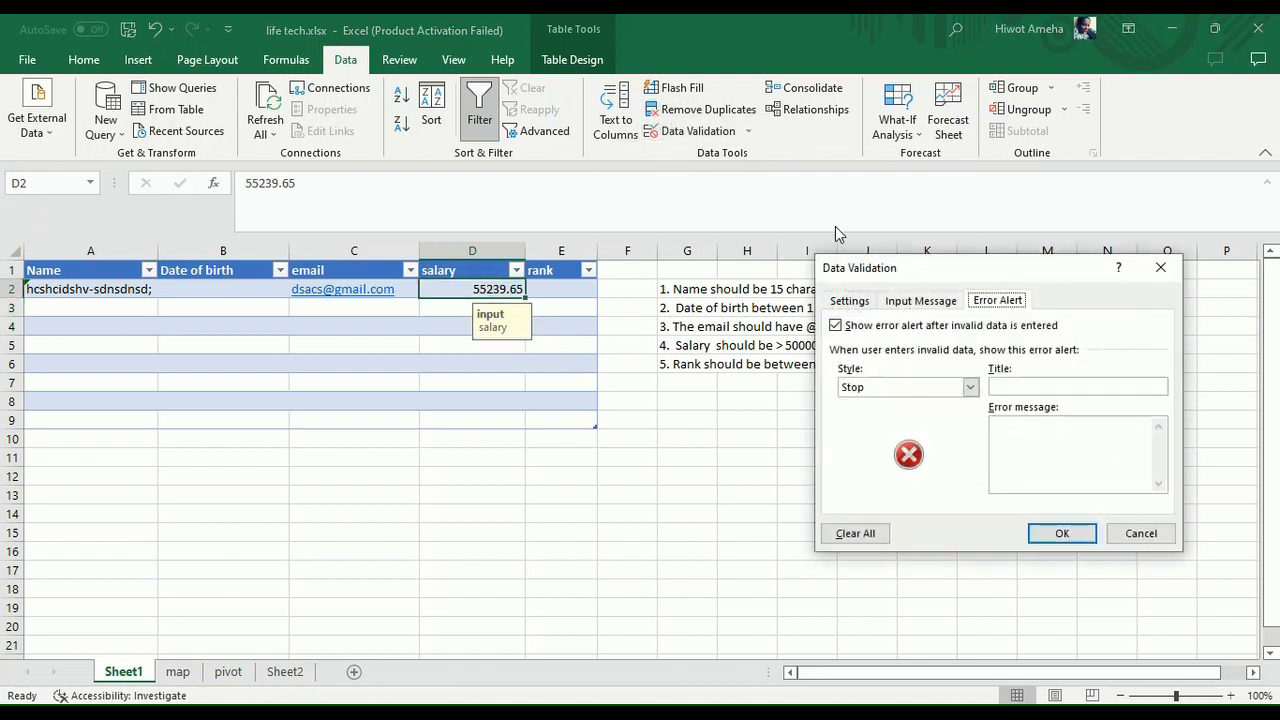
click(847, 301)
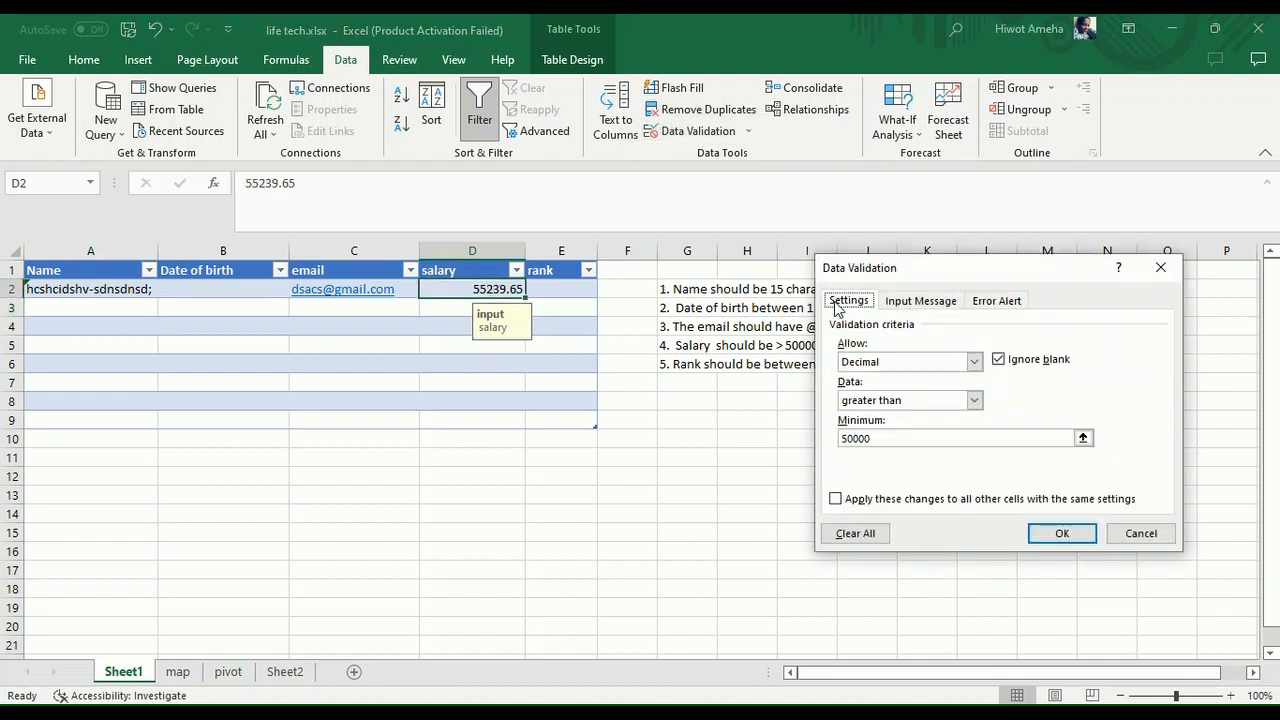
click(974, 362)
click(974, 362)
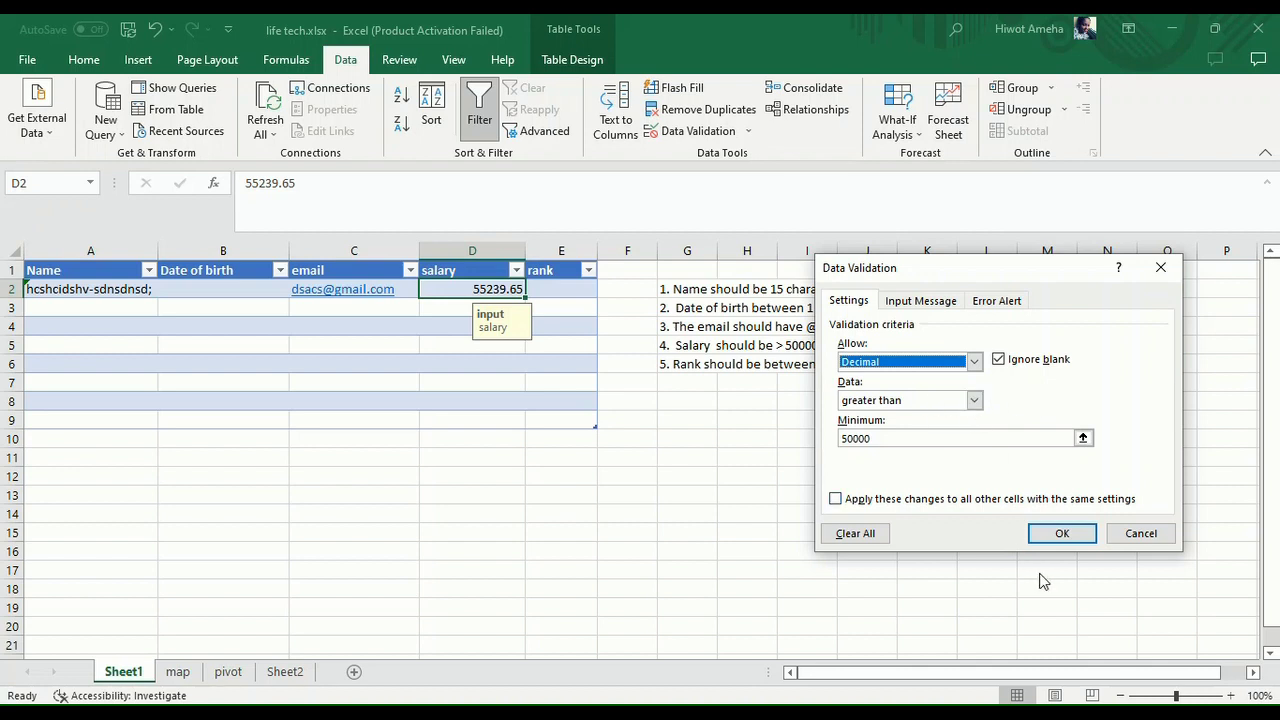
click(1062, 535)
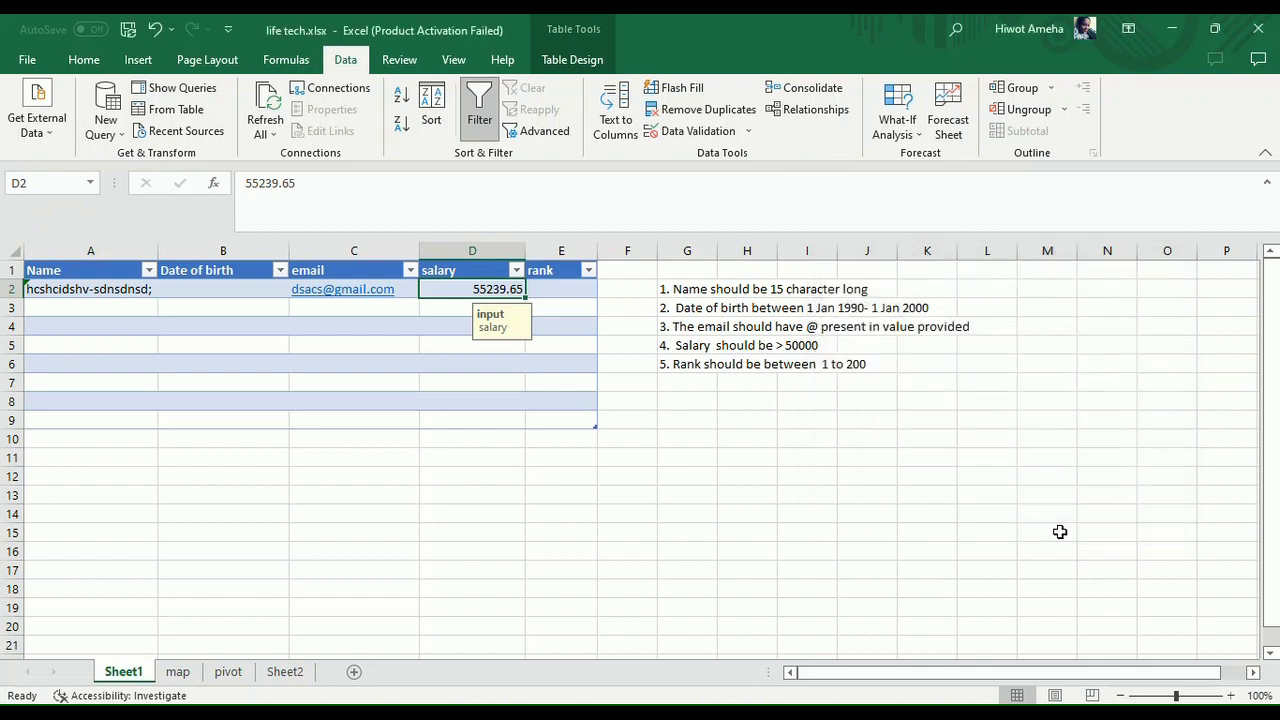
- Examine the whole-number validation criteria set for rank cell E2, including the allowed types and comparison options
click(786, 365)
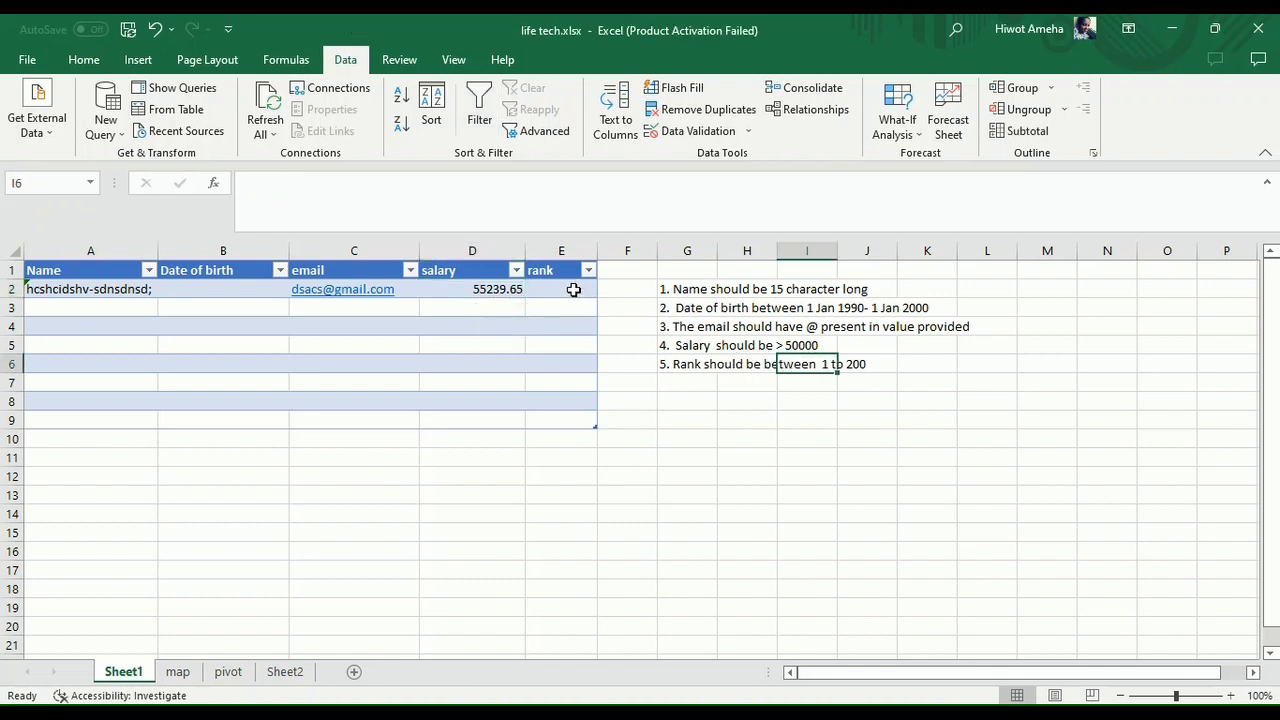
click(573, 289)
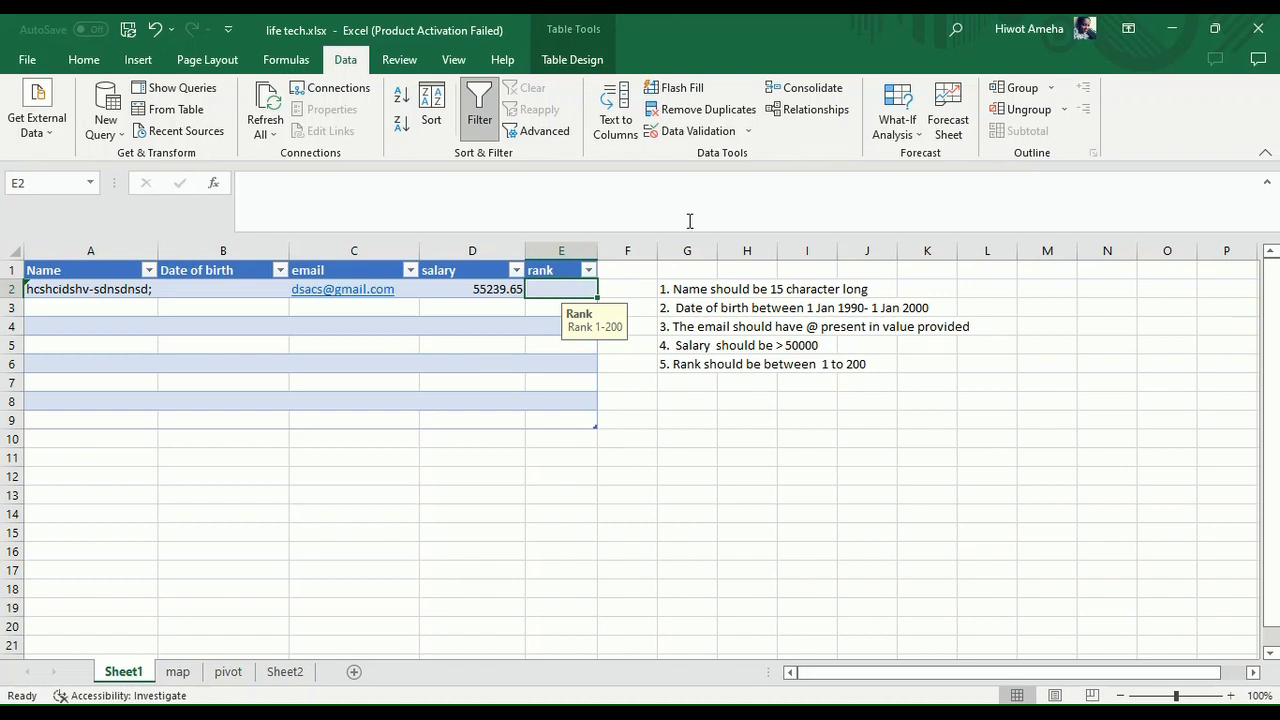
click(703, 137)
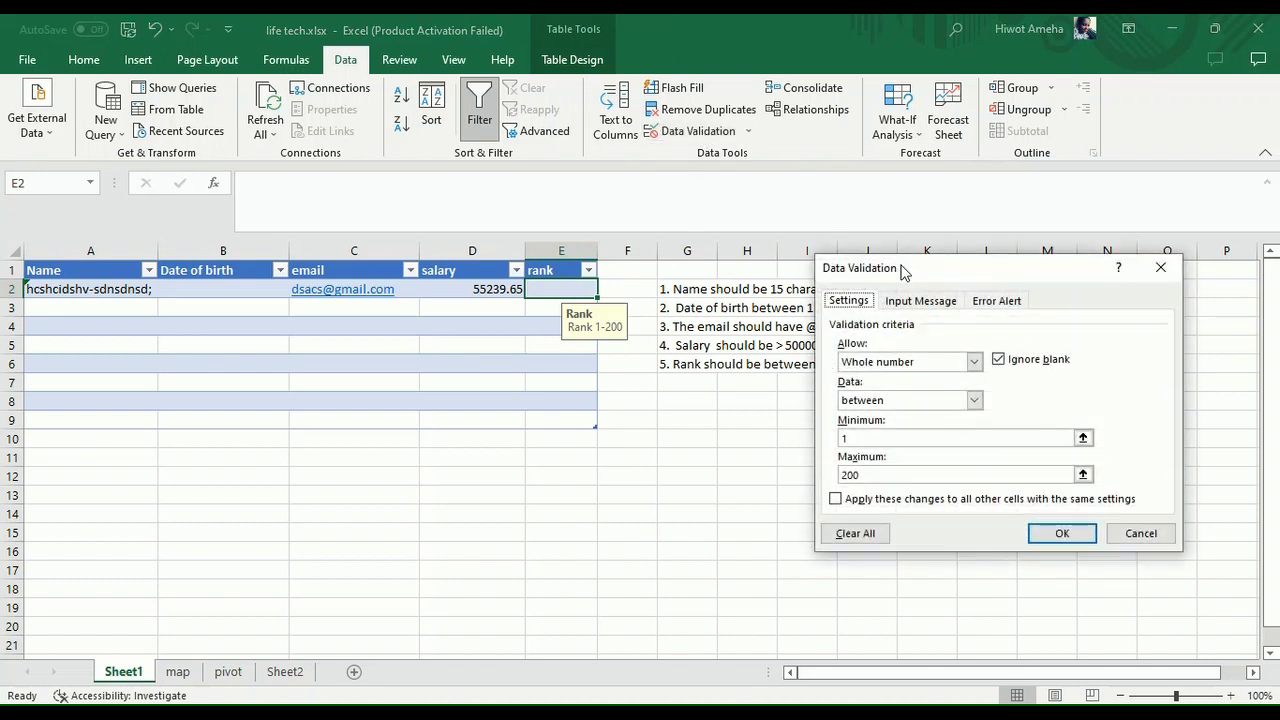
click(974, 364)
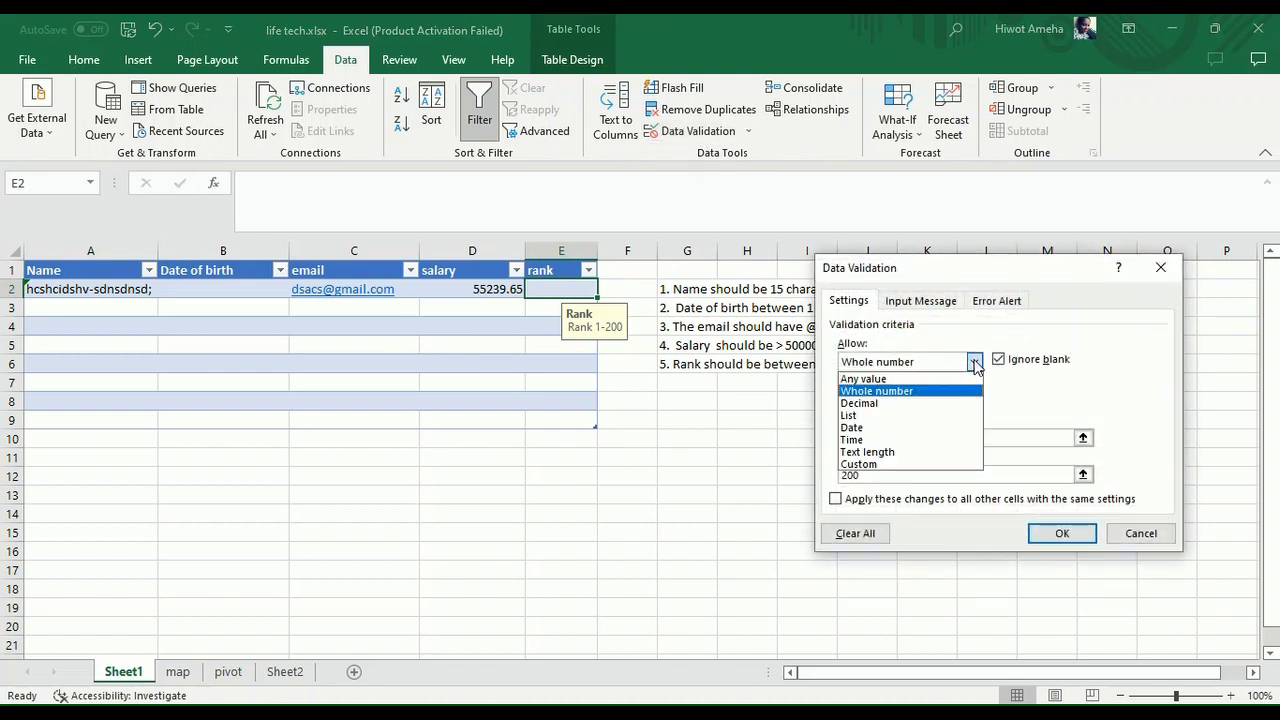
click(974, 364)
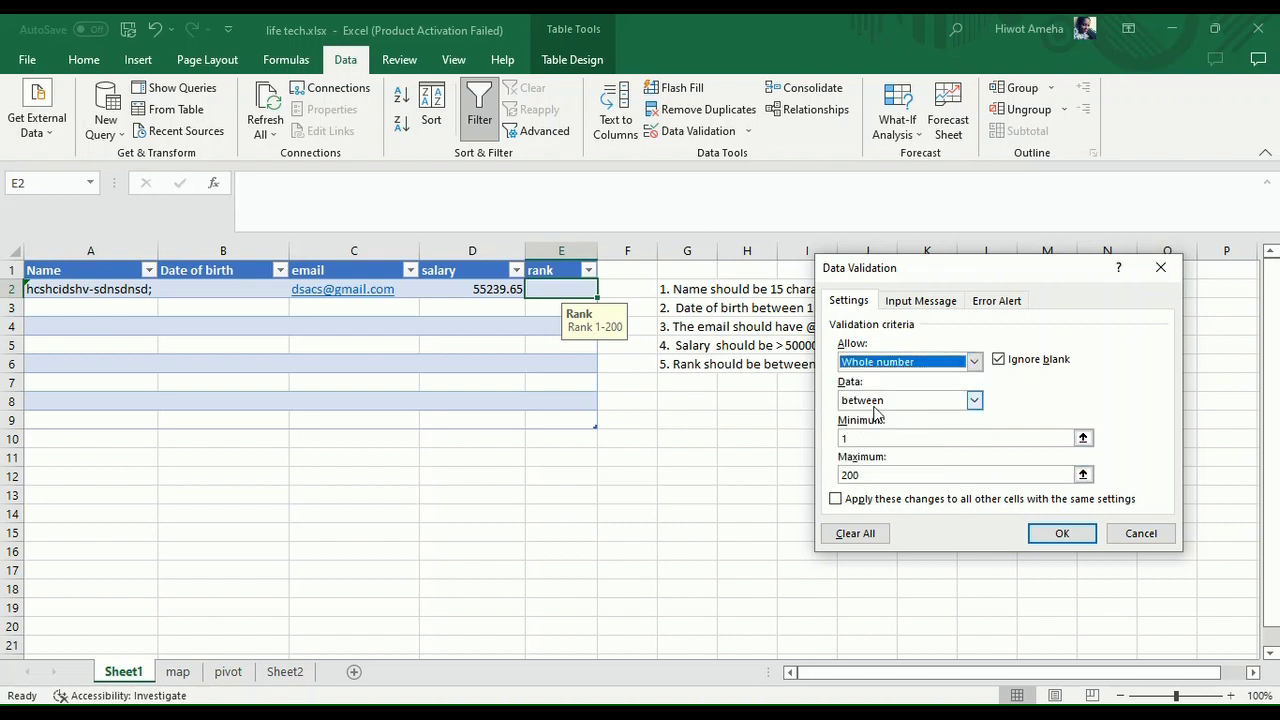
click(976, 400)
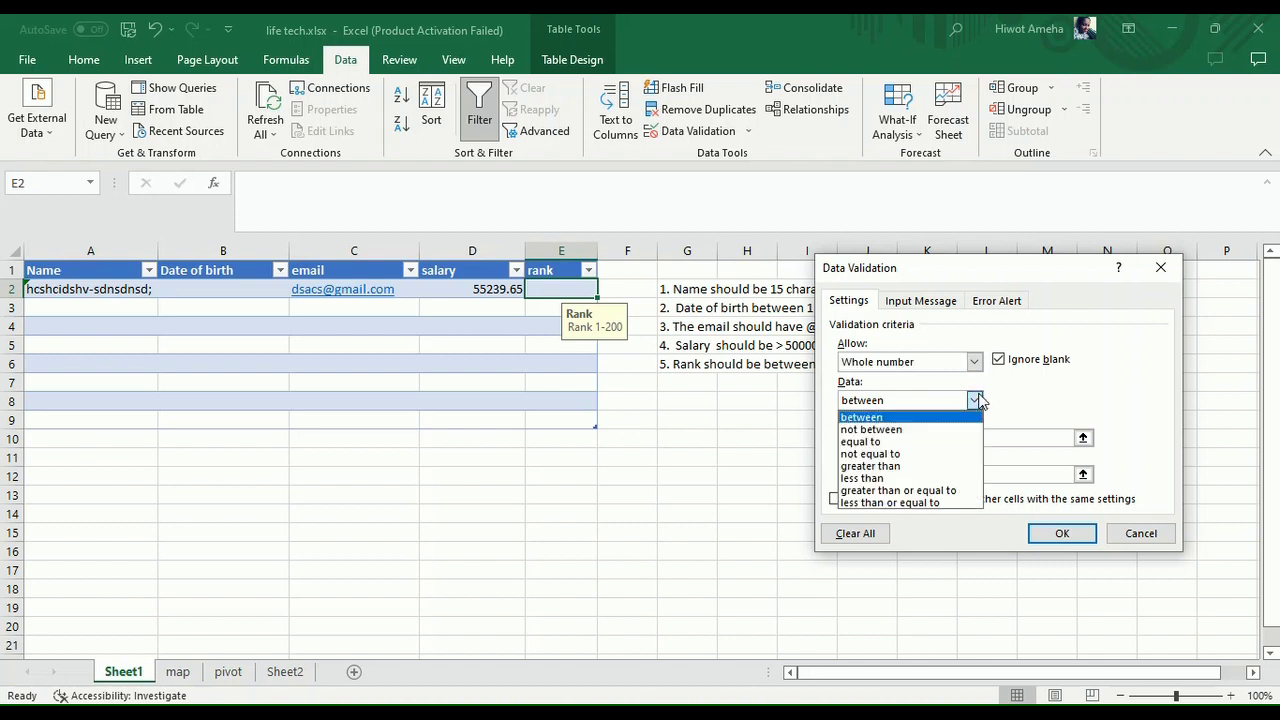
click(979, 400)
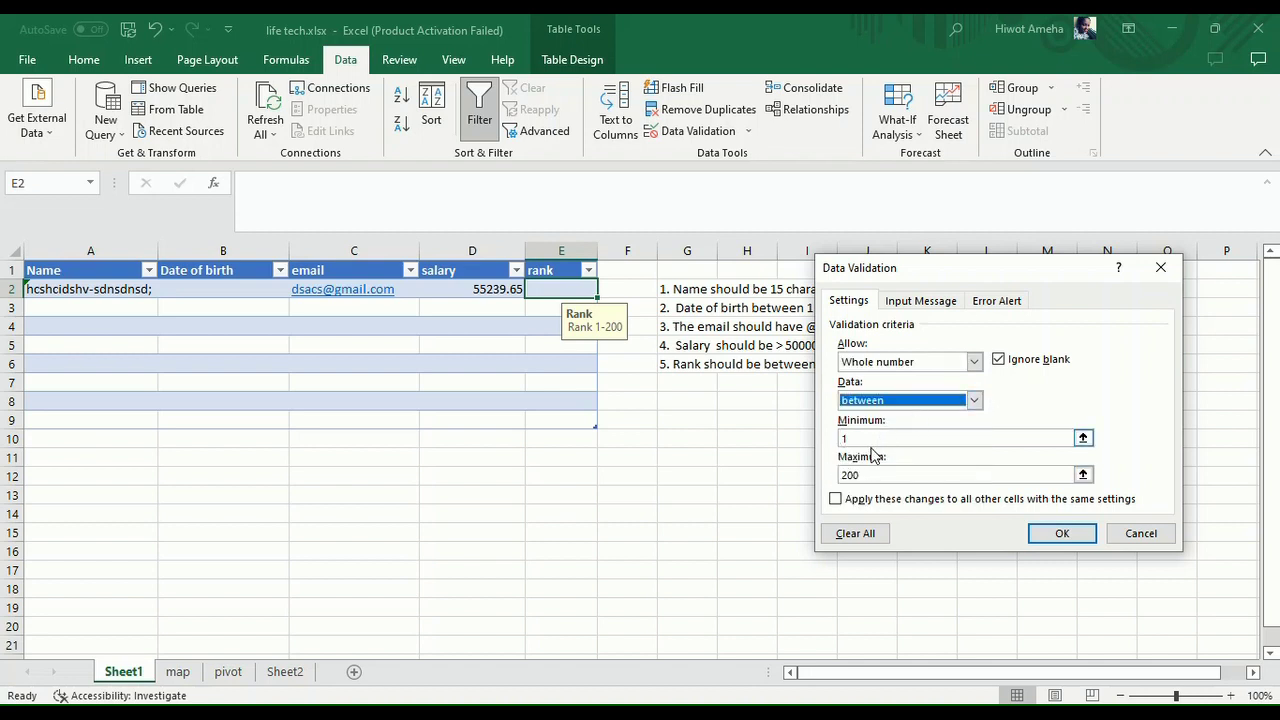
click(1045, 534)
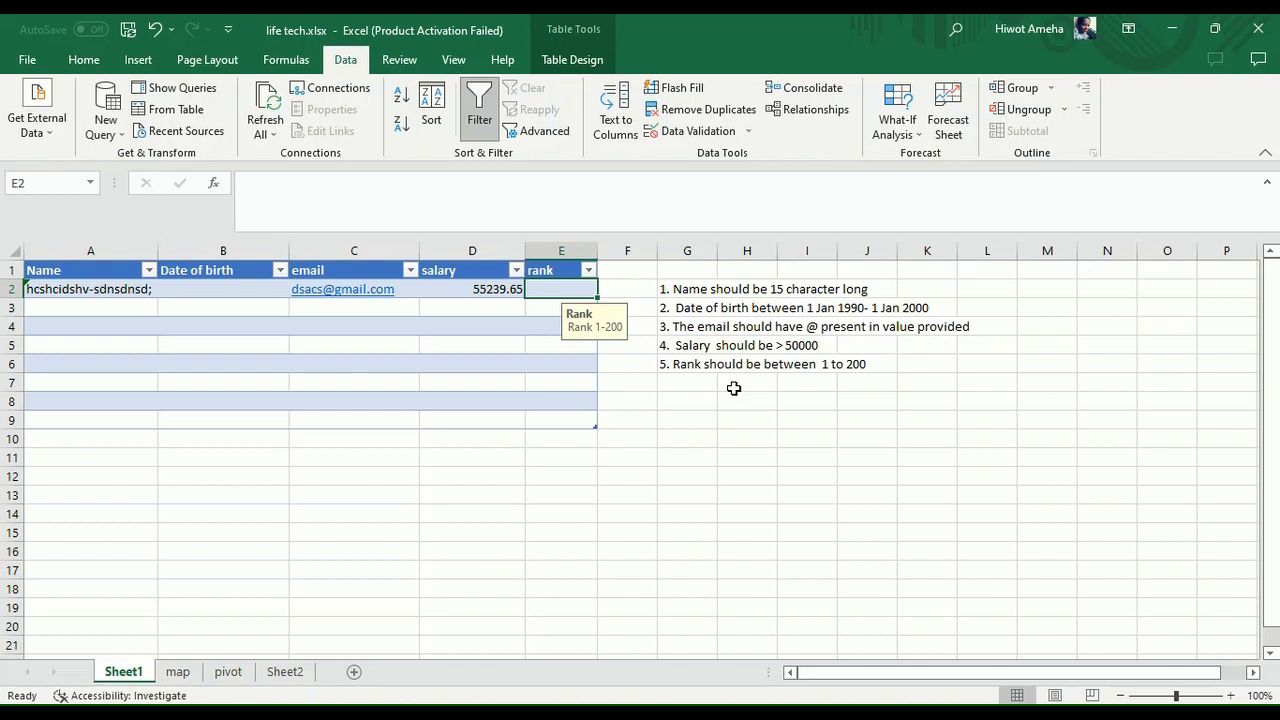
- Insert a filled map chart from the state and order columns on the map sheet
click(177, 672)
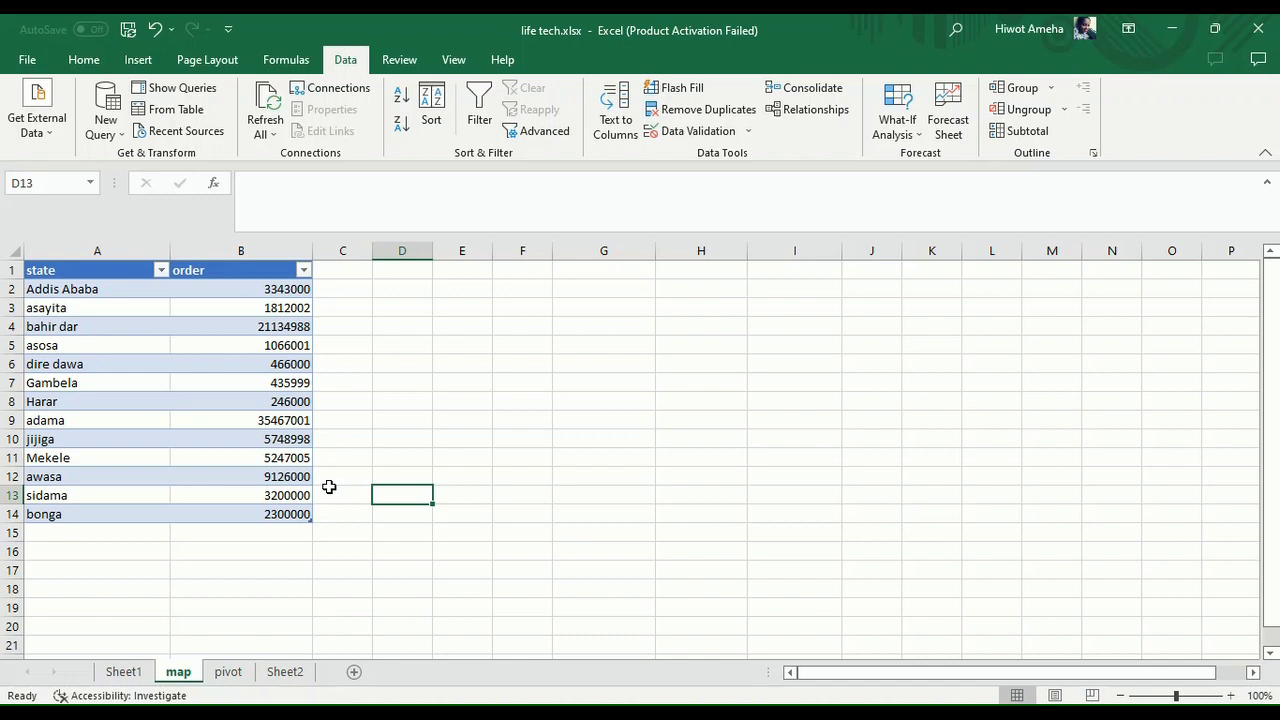
click(136, 326)
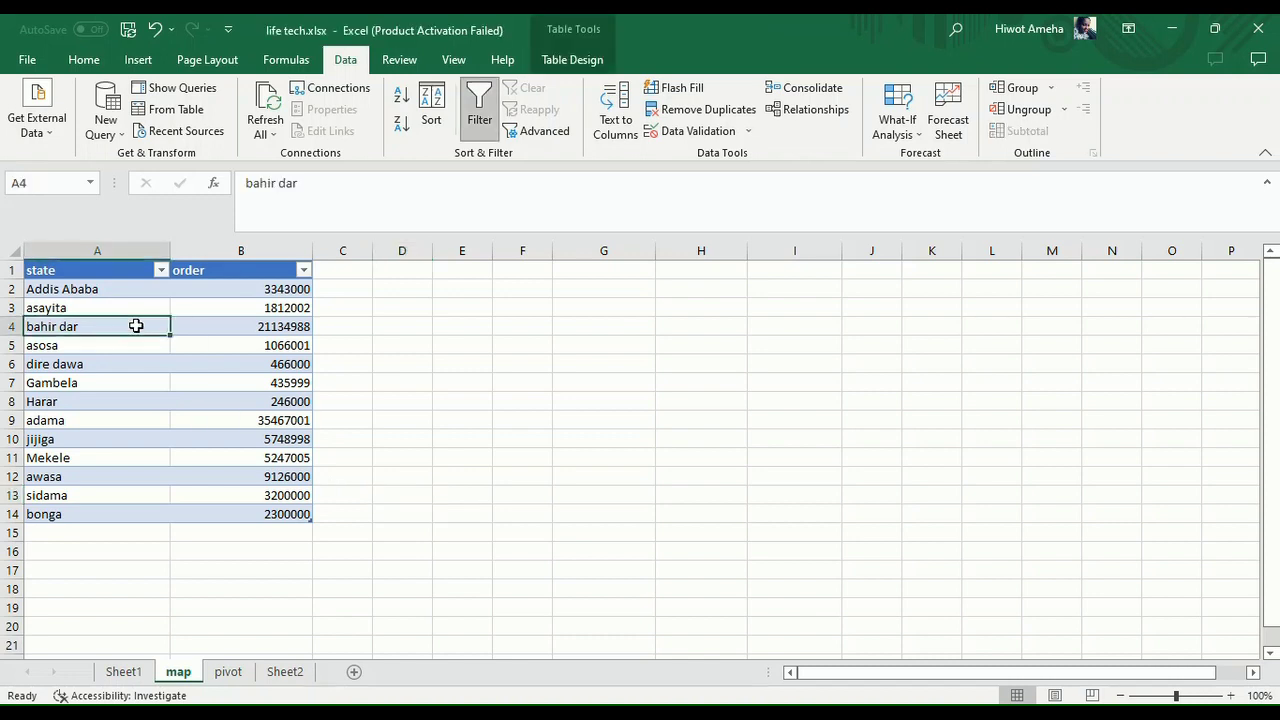
click(119, 272)
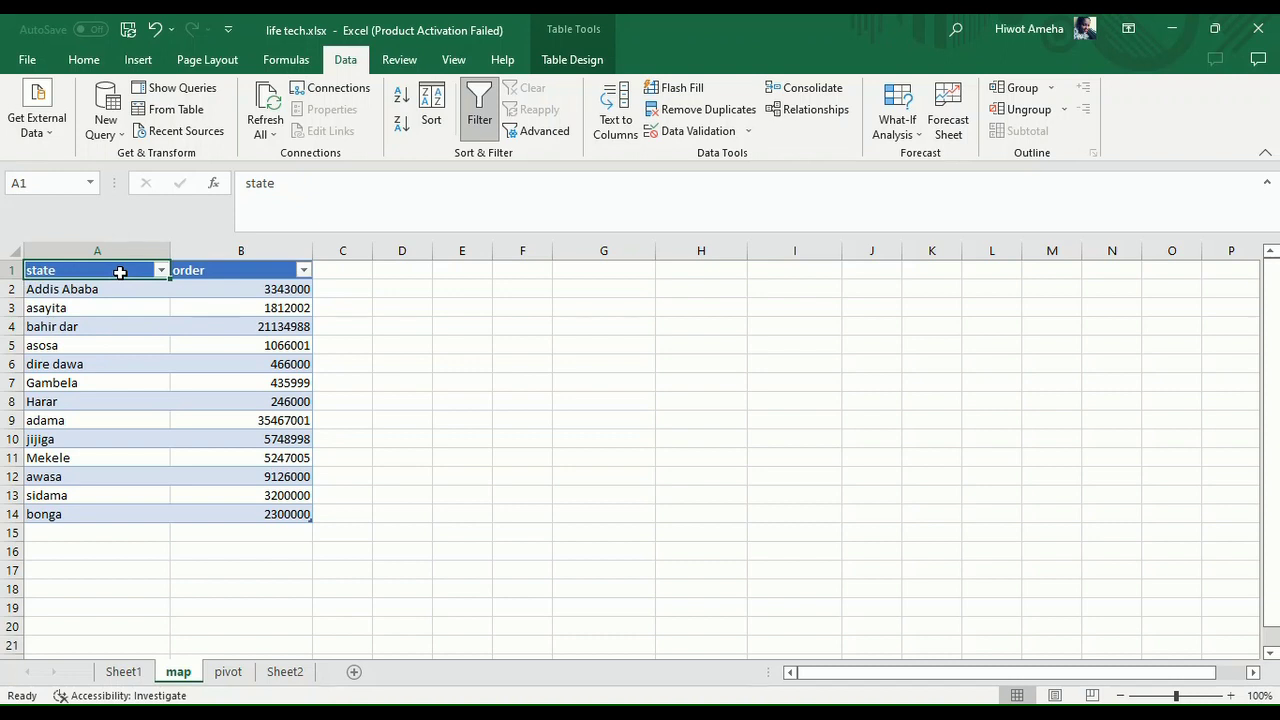
click(128, 250)
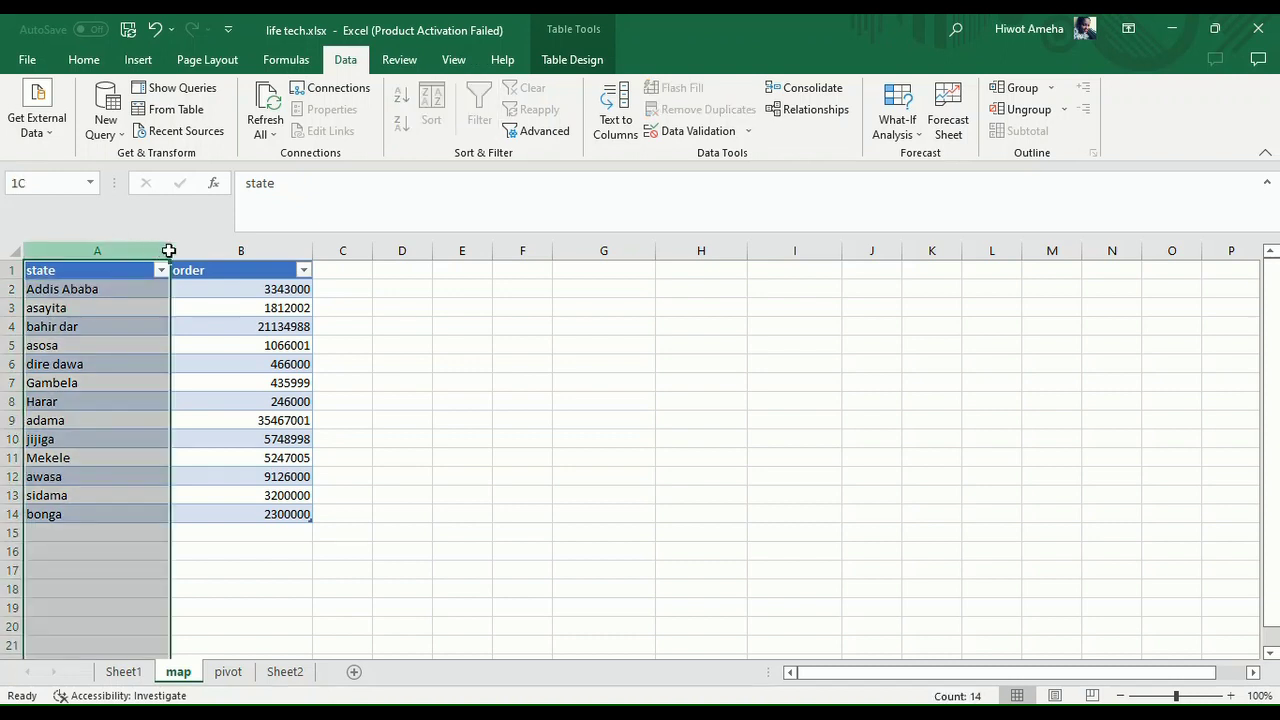
drag(169, 250, 240, 250)
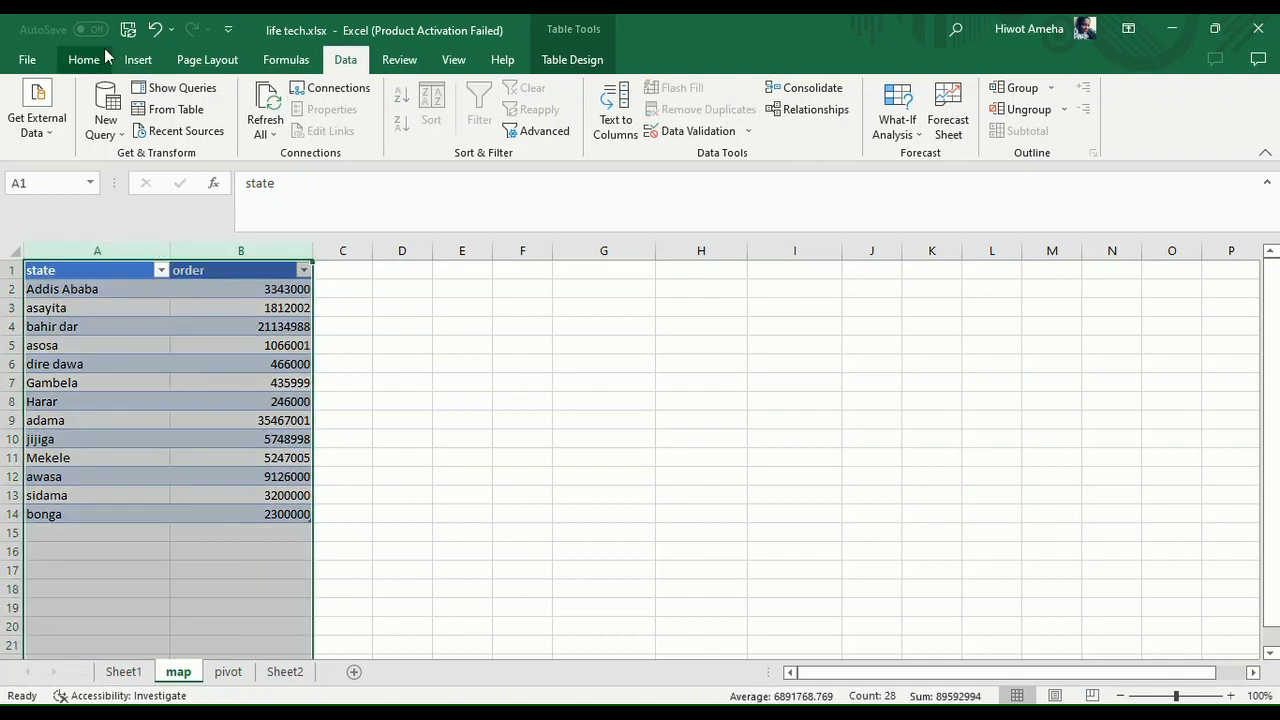
click(139, 63)
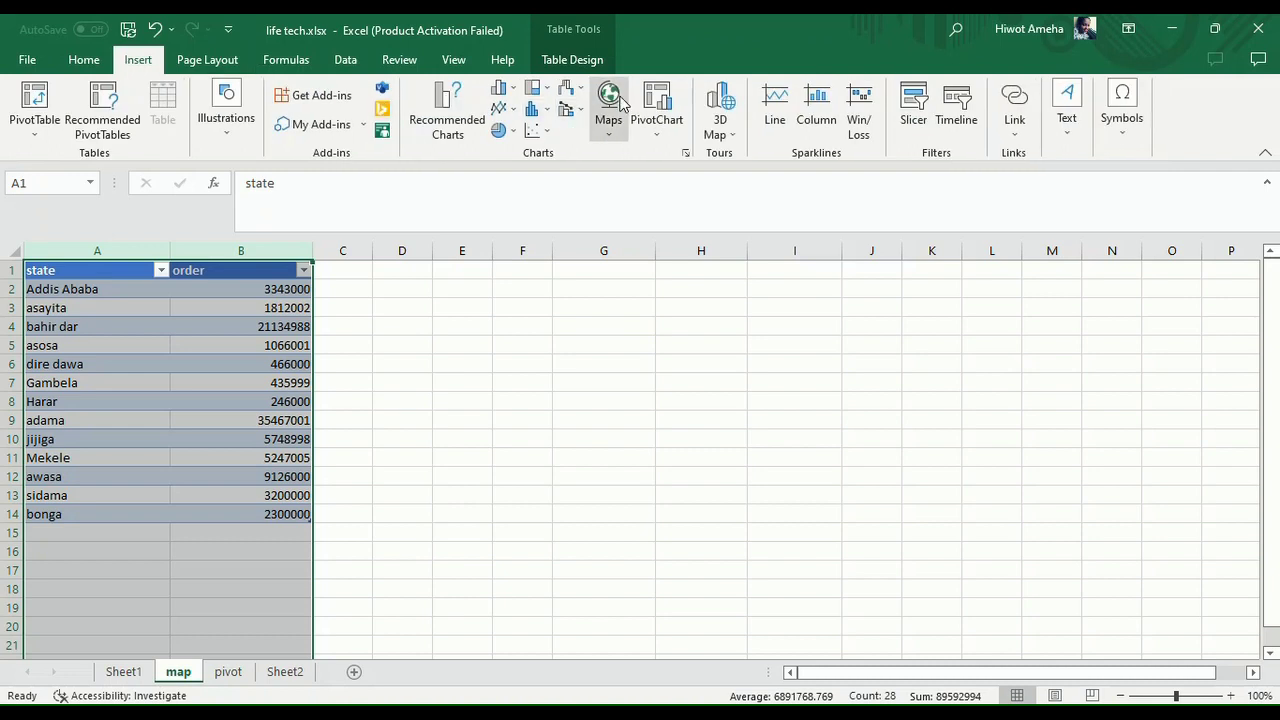
click(607, 112)
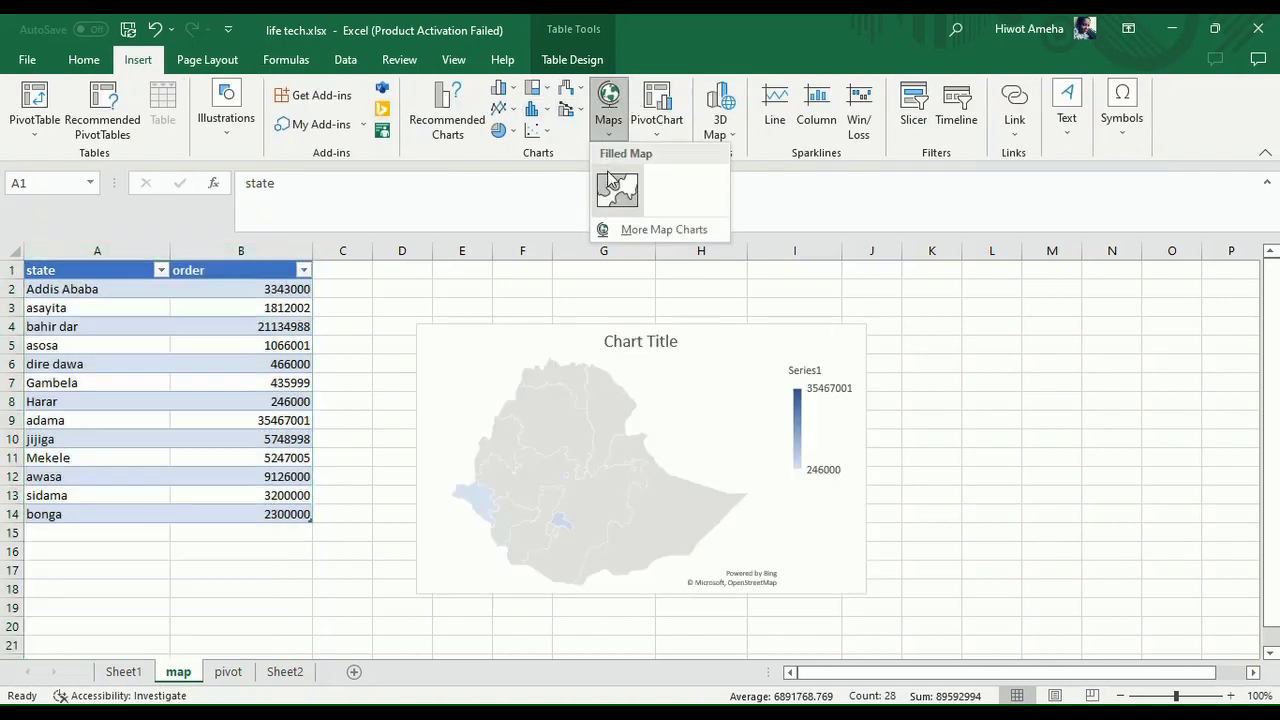
click(614, 180)
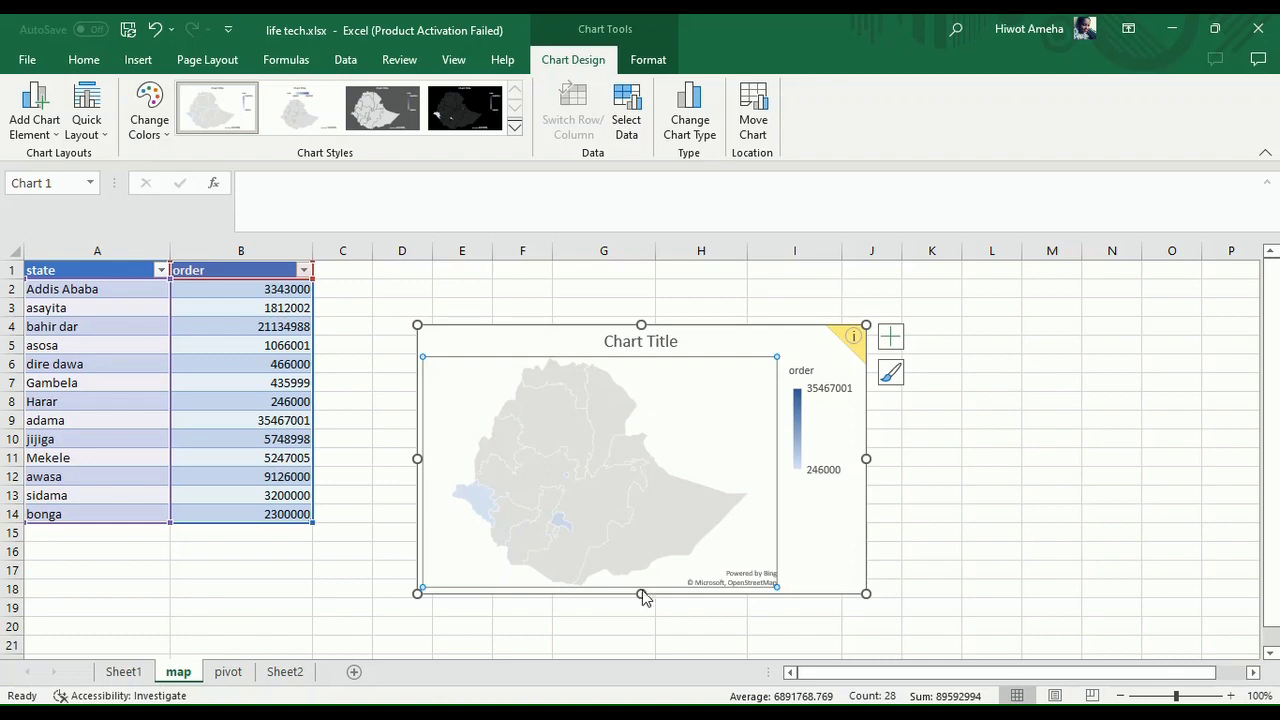
- Delete the pivot sheet from the workbook and confirm the deletion
click(236, 677)
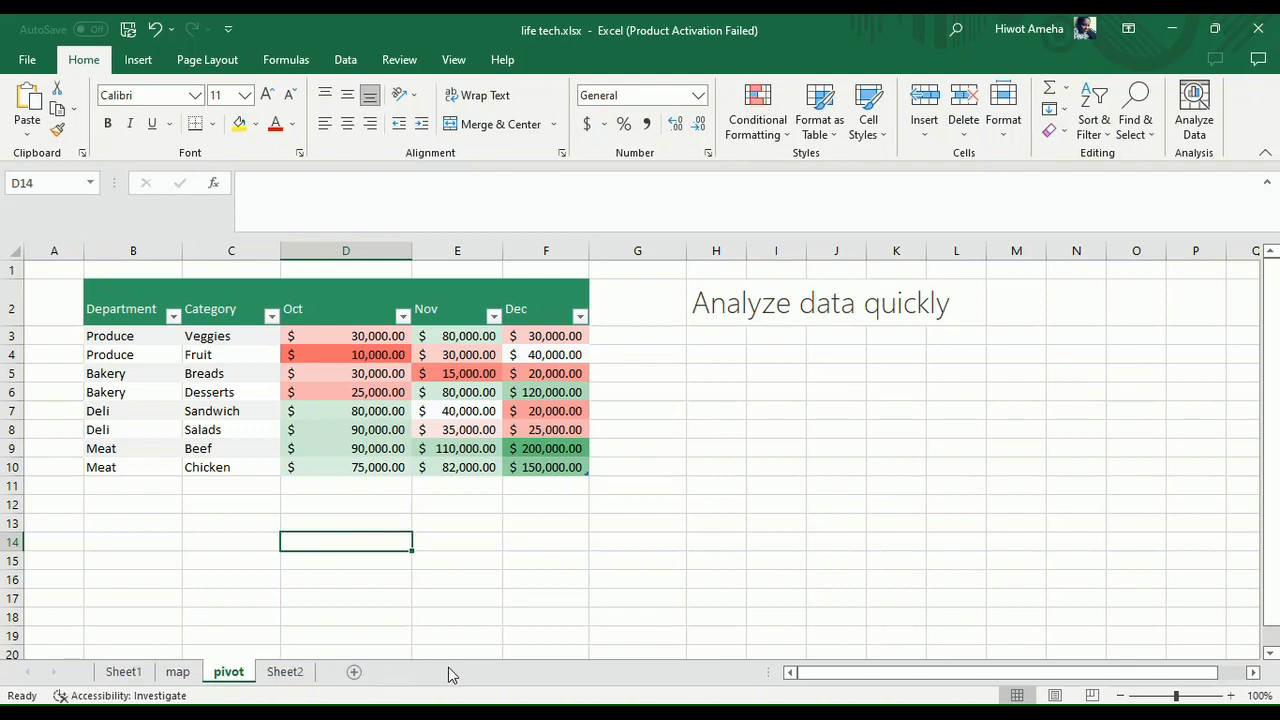
right_click(229, 676)
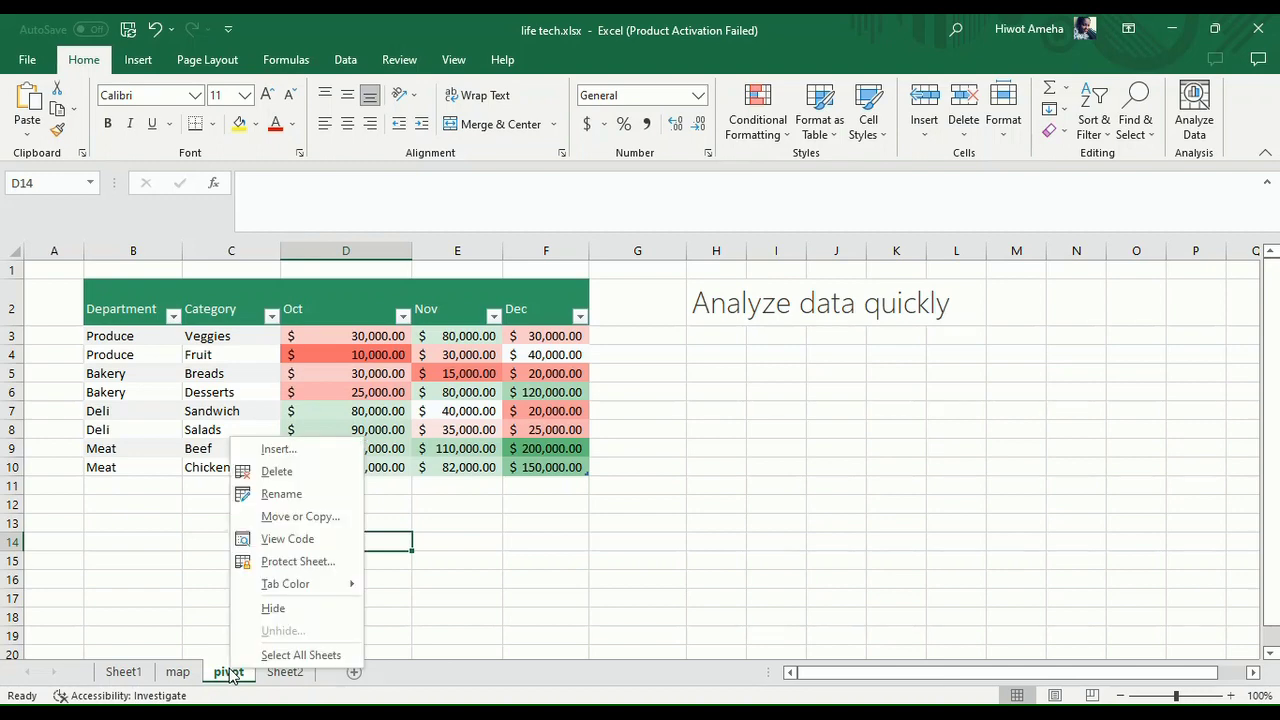
click(325, 475)
click(607, 420)
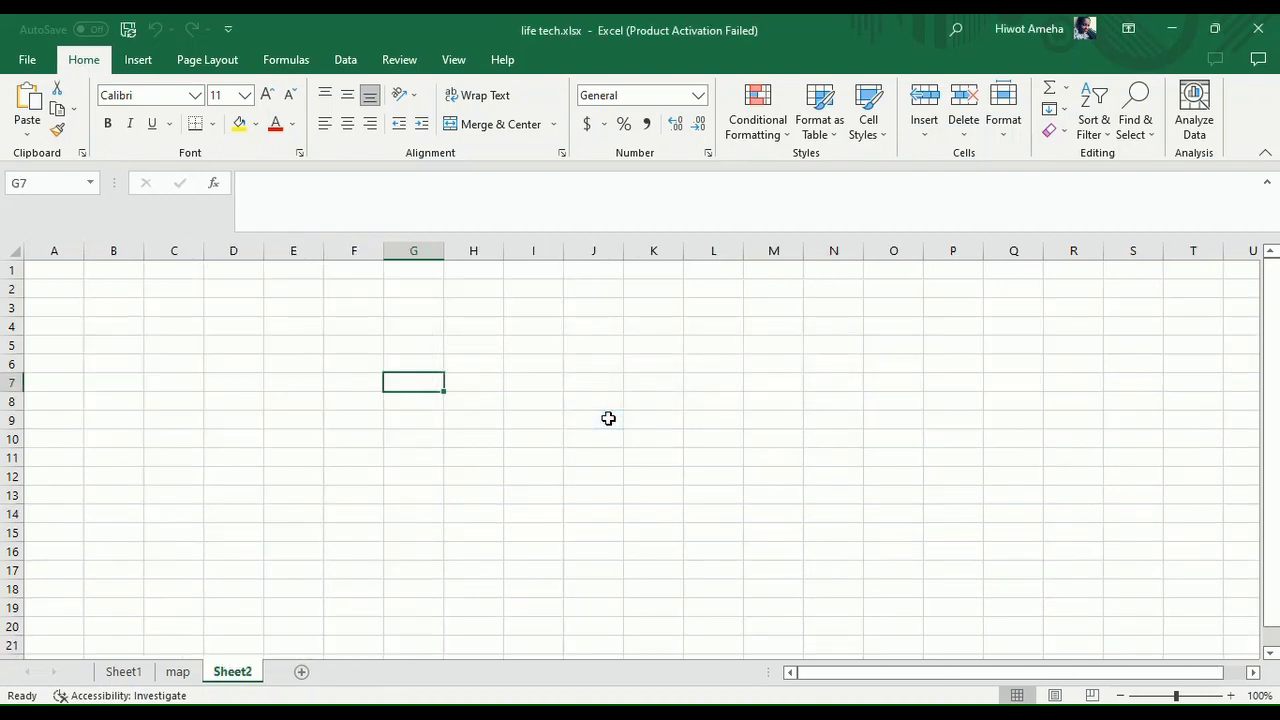
- Open the workbook's 10/13/2022 13:02 version from its version history
click(27, 62)
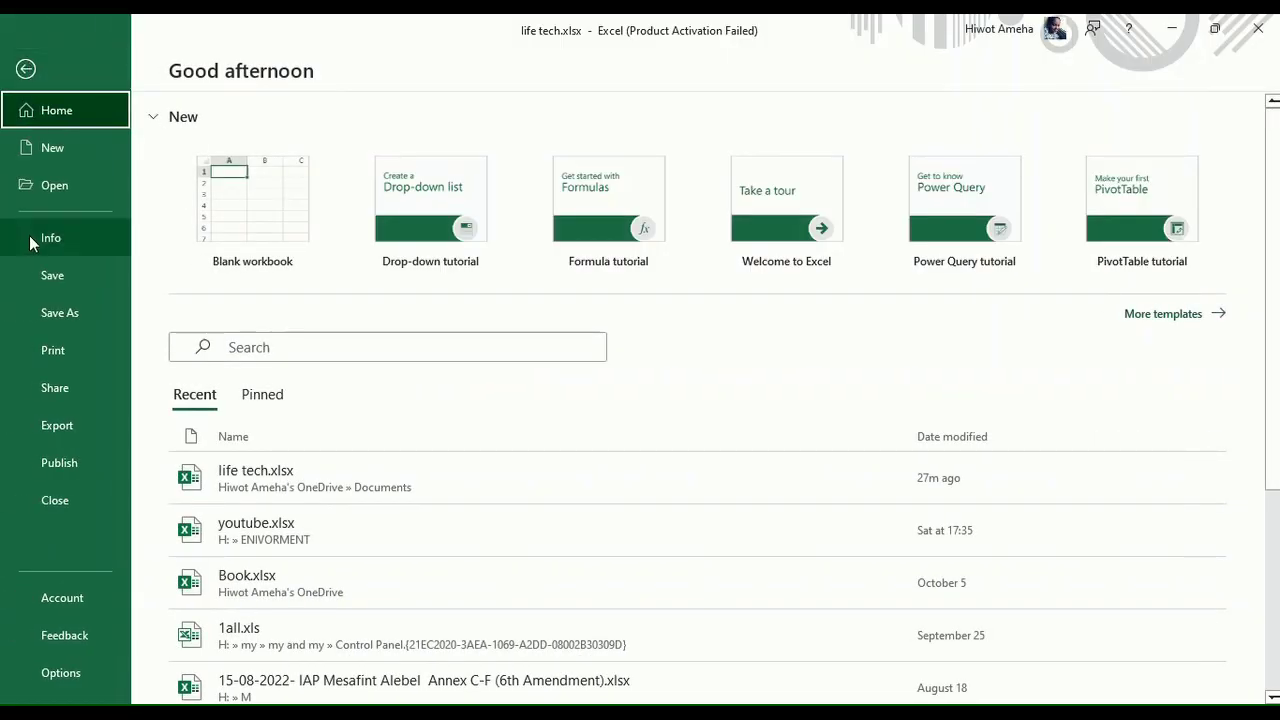
click(35, 242)
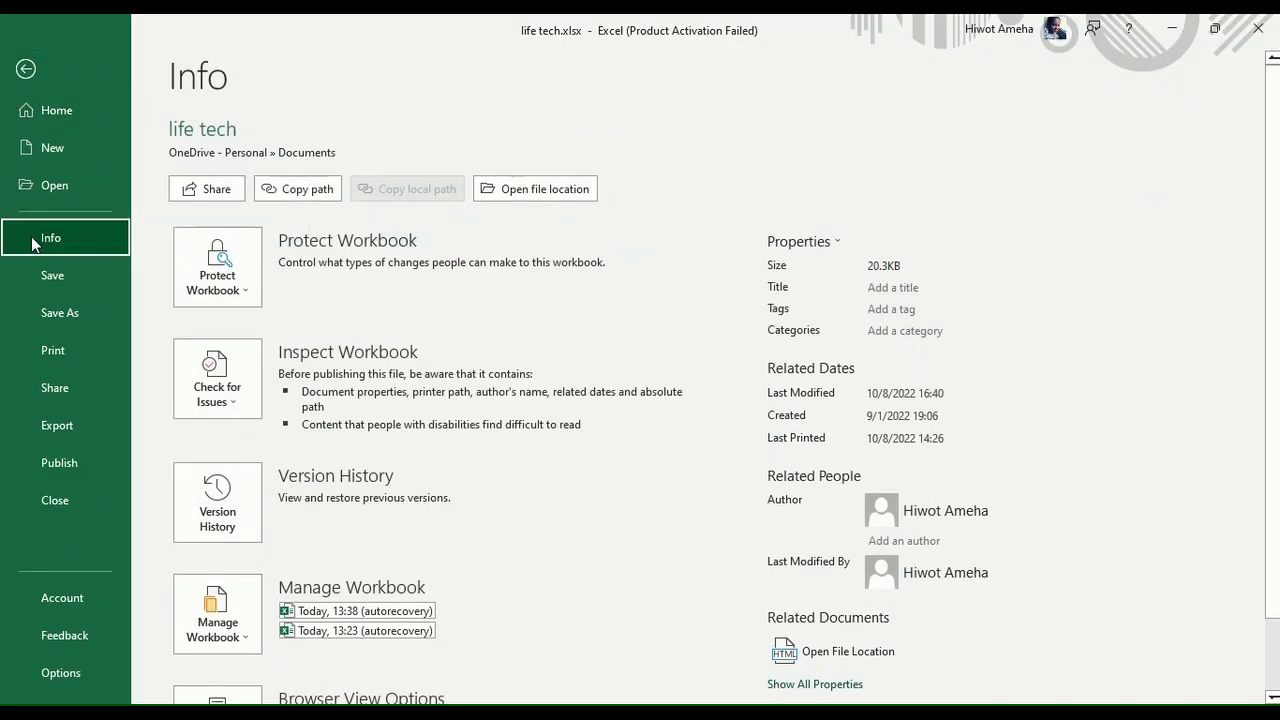
click(212, 515)
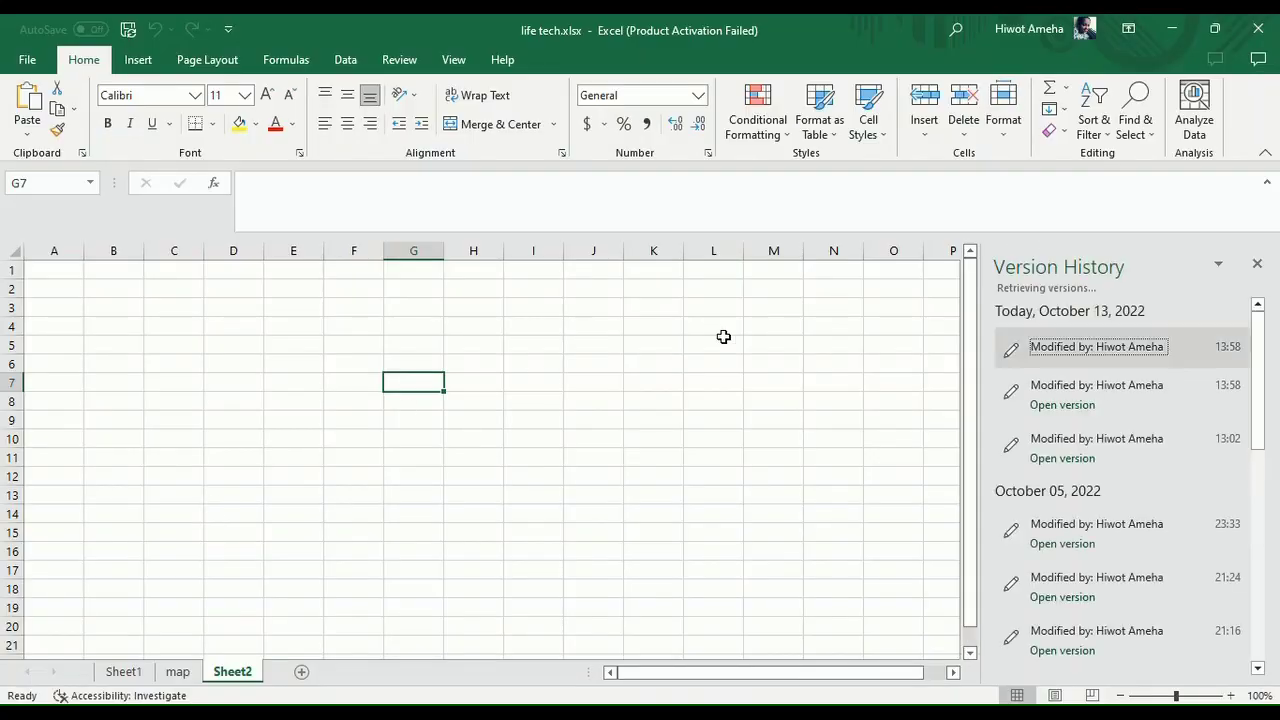
click(1054, 406)
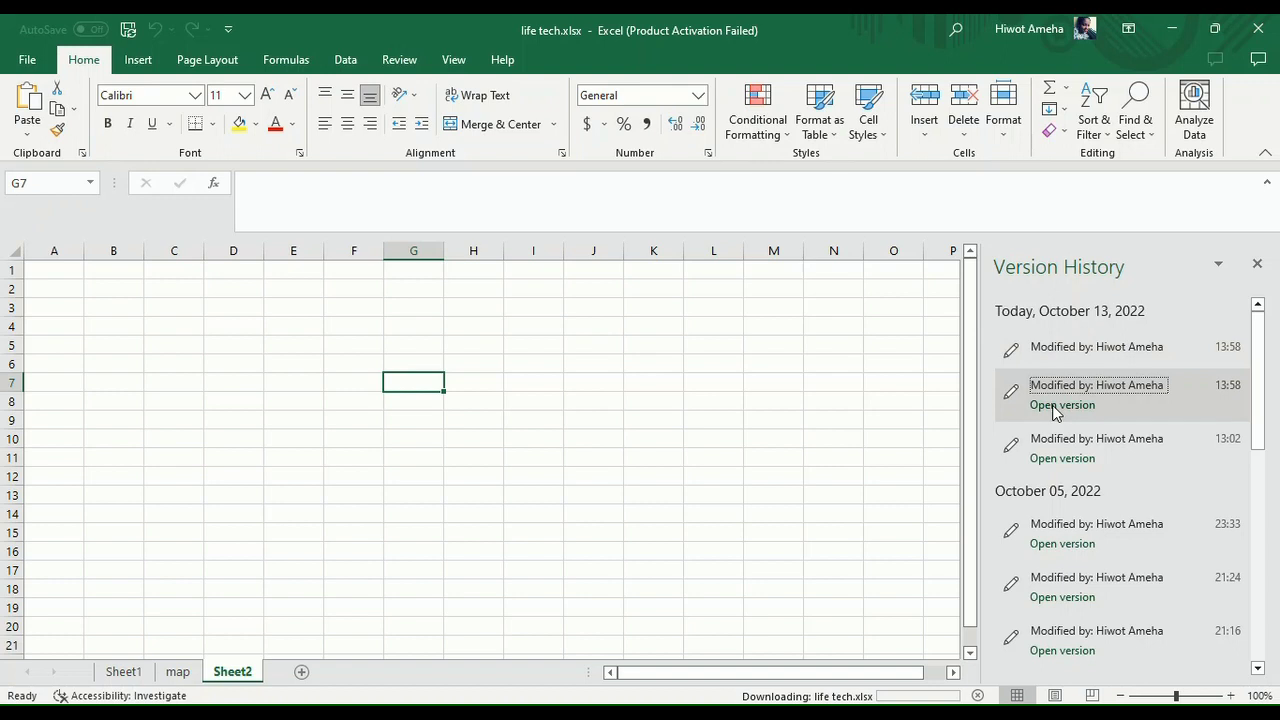
click(1060, 405)
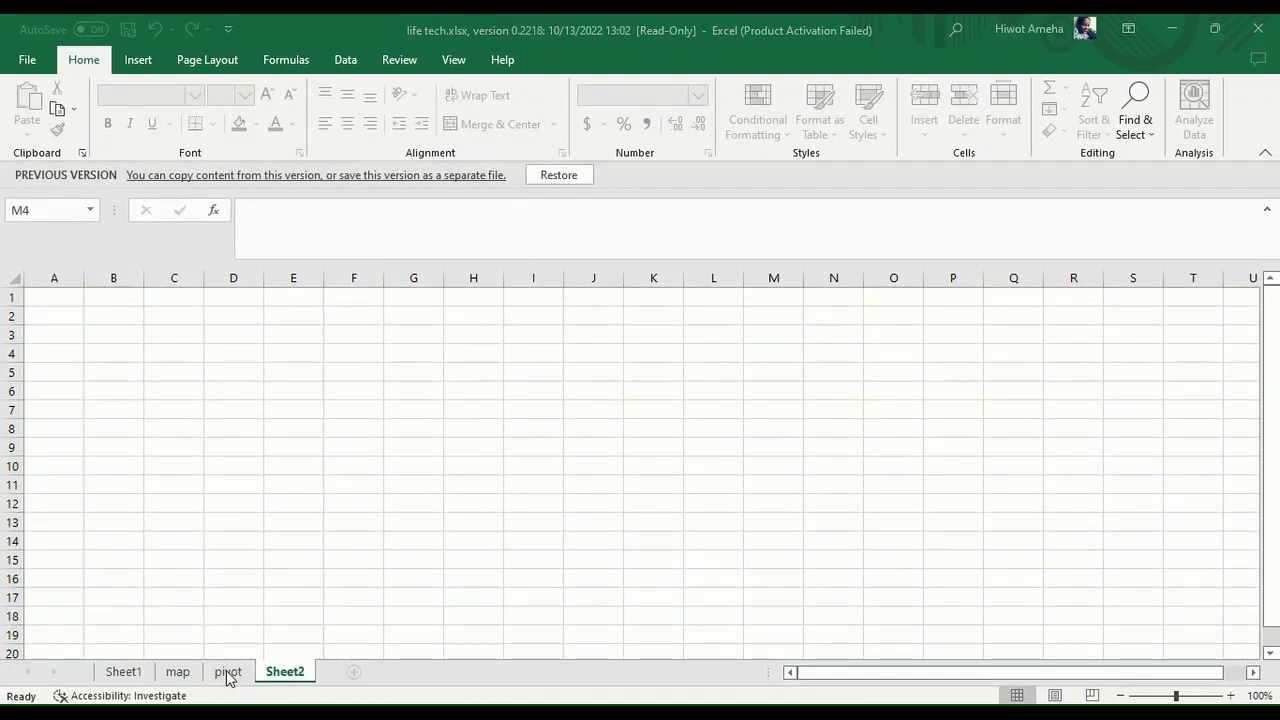
- Check the pivot sheet in the previous version, restore that version, and display the recovered pivot sheet
click(228, 674)
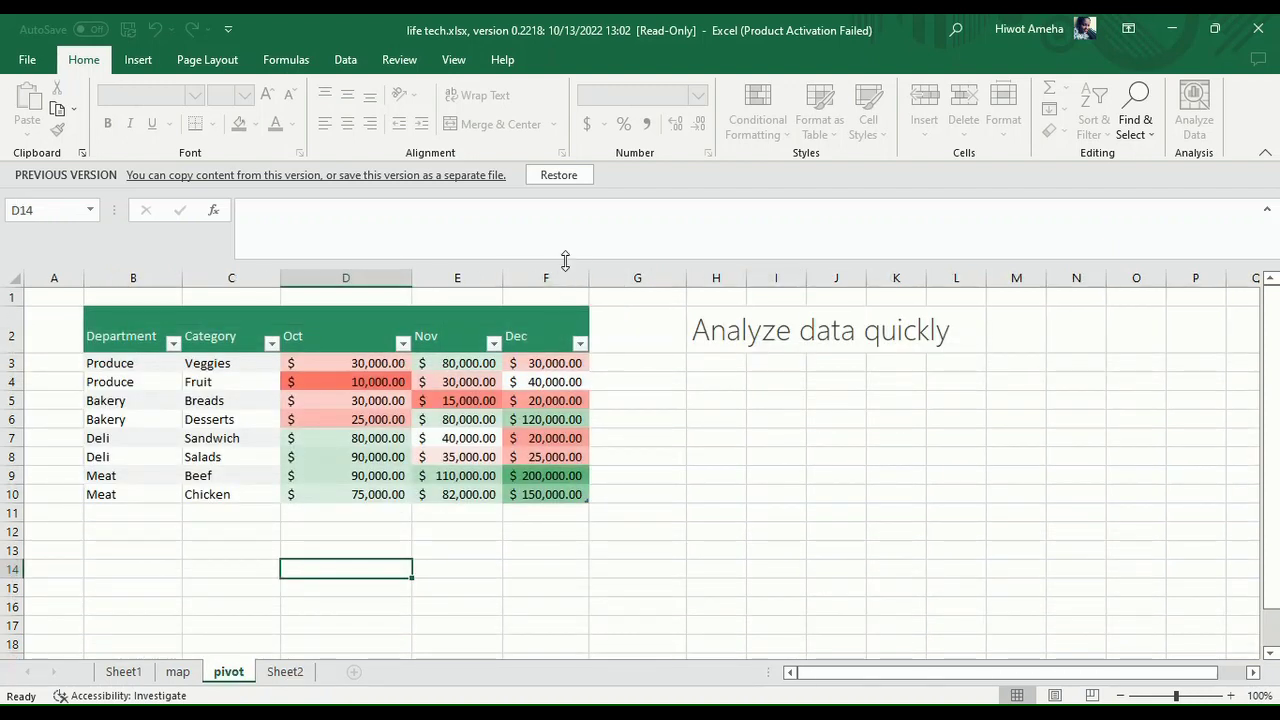
click(558, 176)
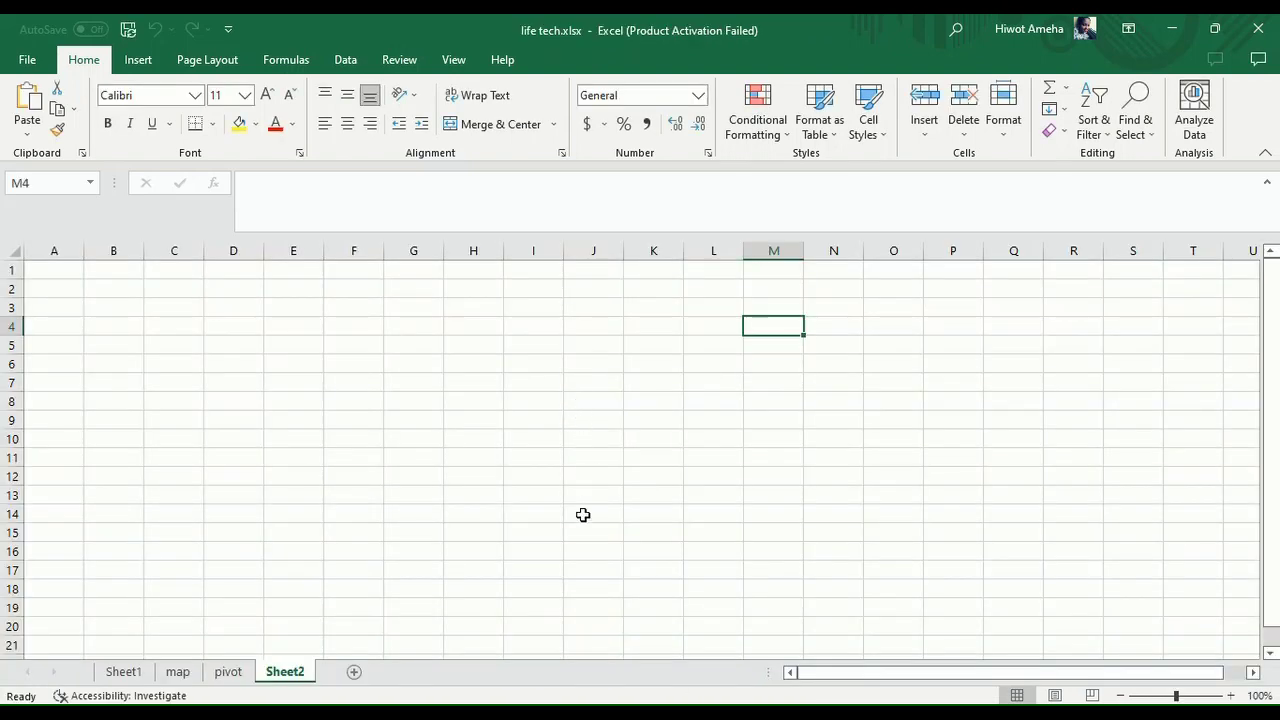
click(236, 672)
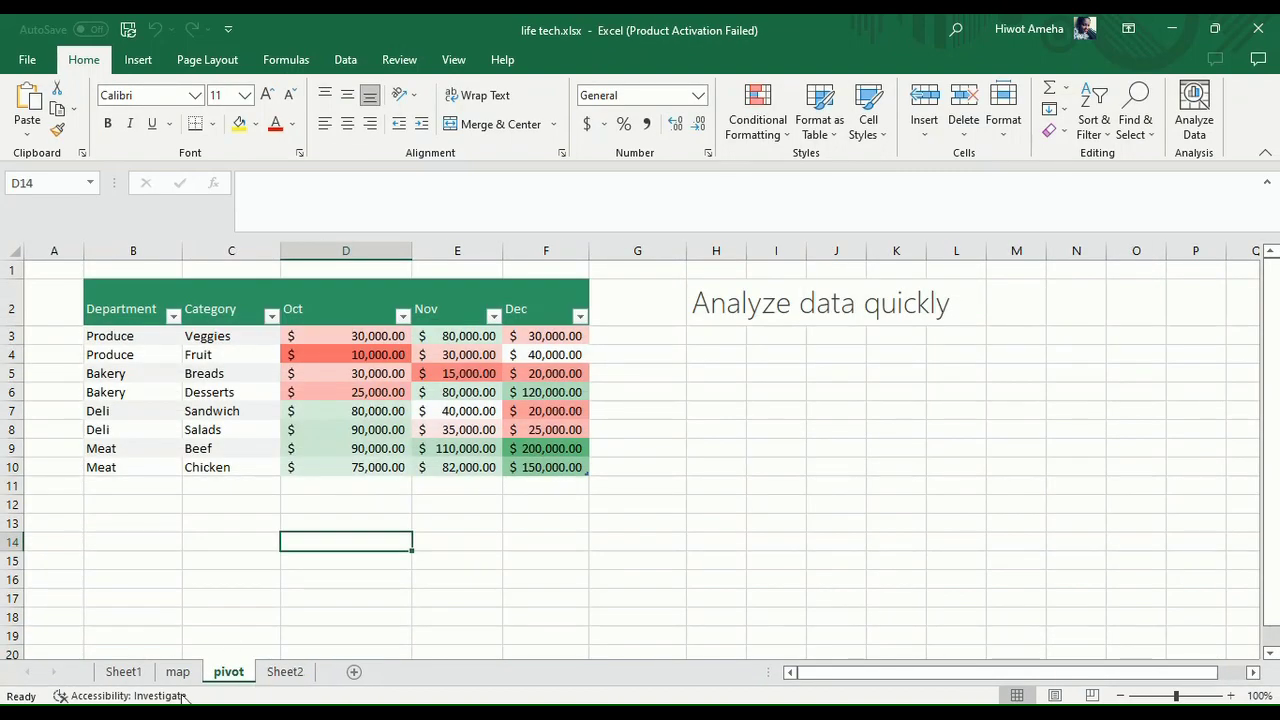